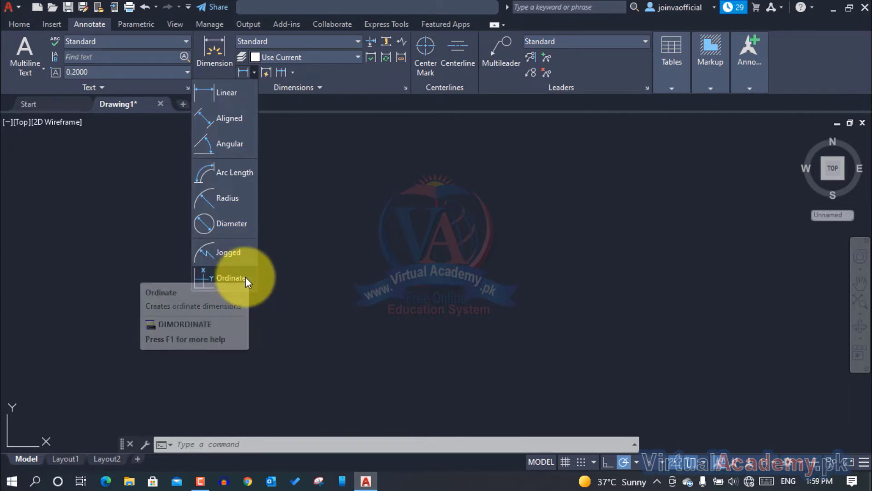
left_click(372, 85)
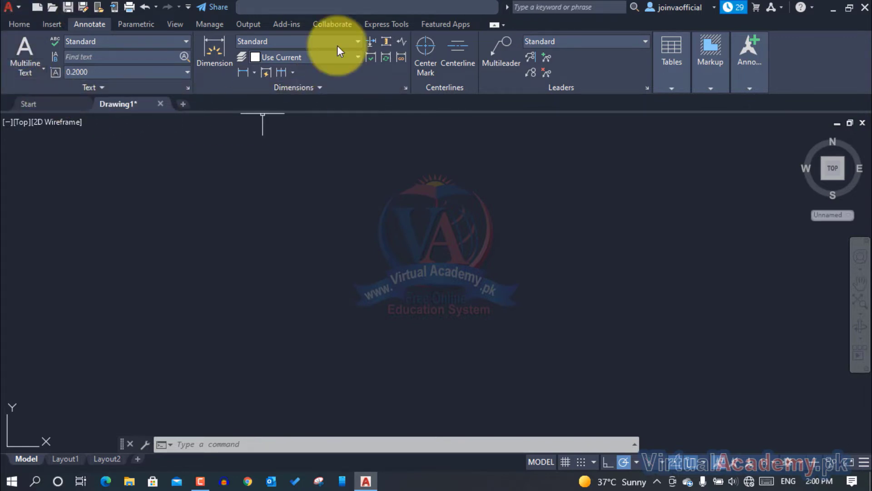
mouse_move(694, 151)
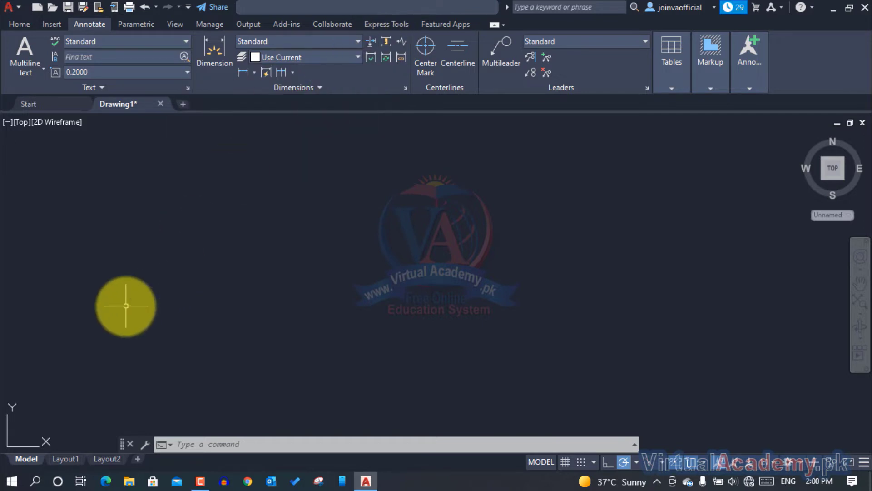
type("l")
key("Return")
key("Escape")
key("Escape")
key("Escape")
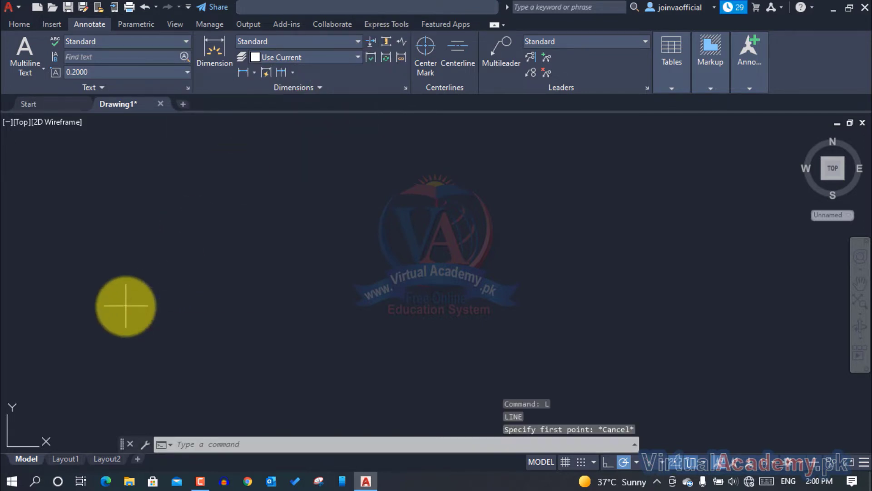
type("p")
key("Escape")
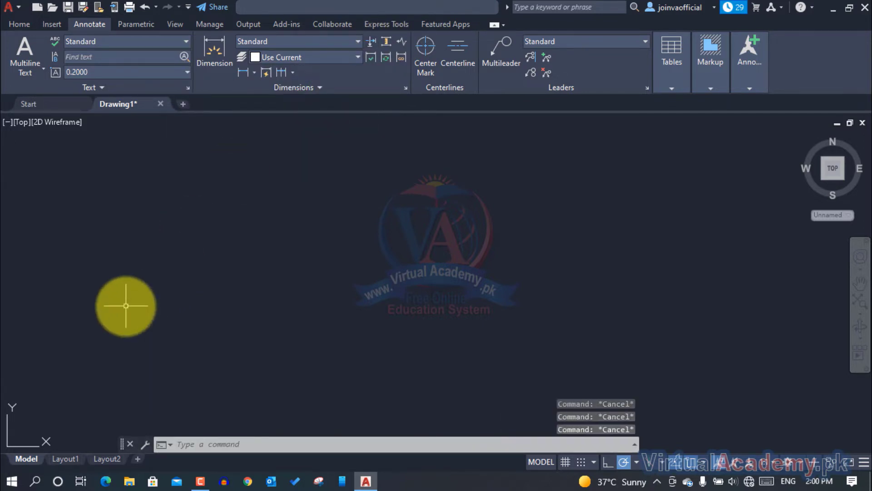
Step: Draw two horizontal lines in a row with a small gap between them, about 8'-1" and 6'-2" long
type("l")
key("Return")
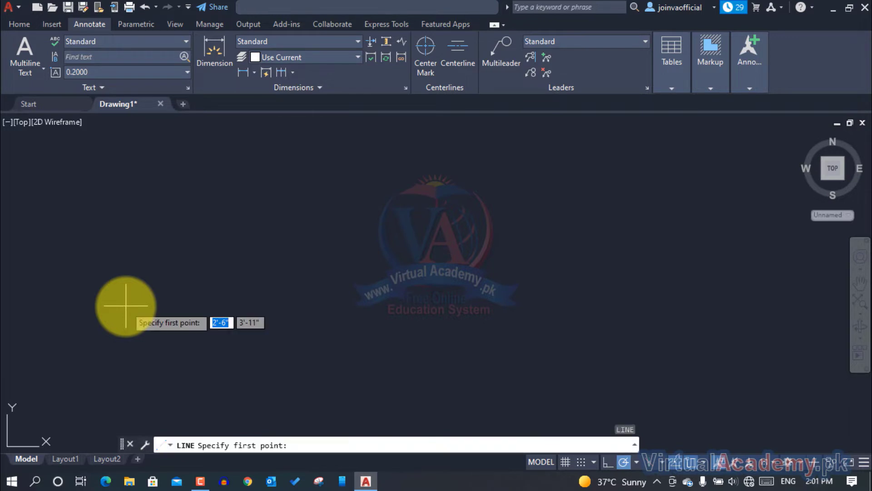
left_click(93, 292)
left_click(357, 293)
key("Return")
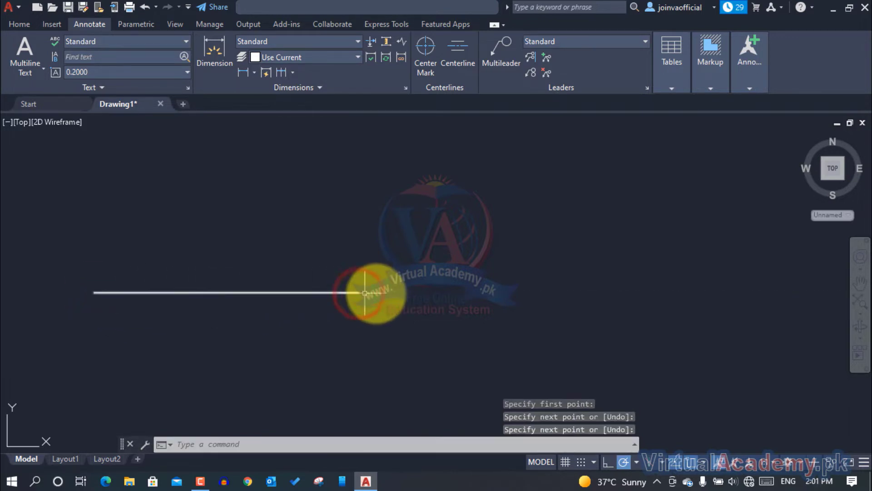
key("Return")
left_click(365, 293)
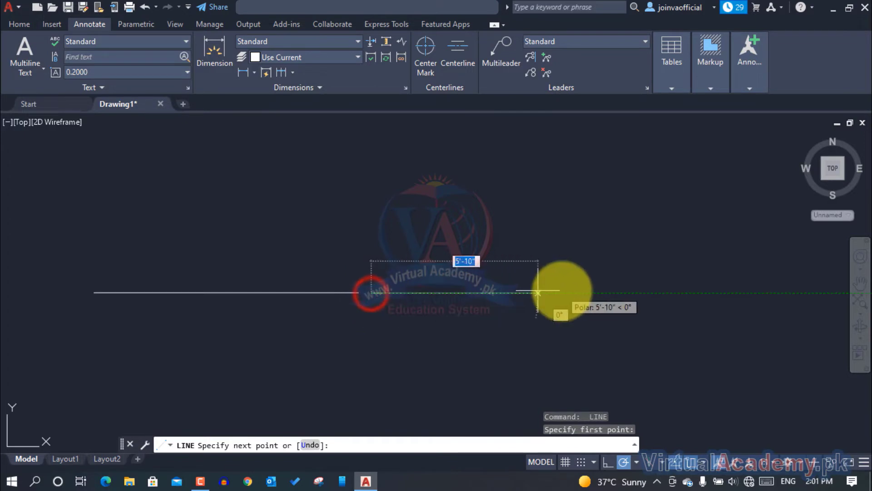
left_click(572, 291)
key("Return")
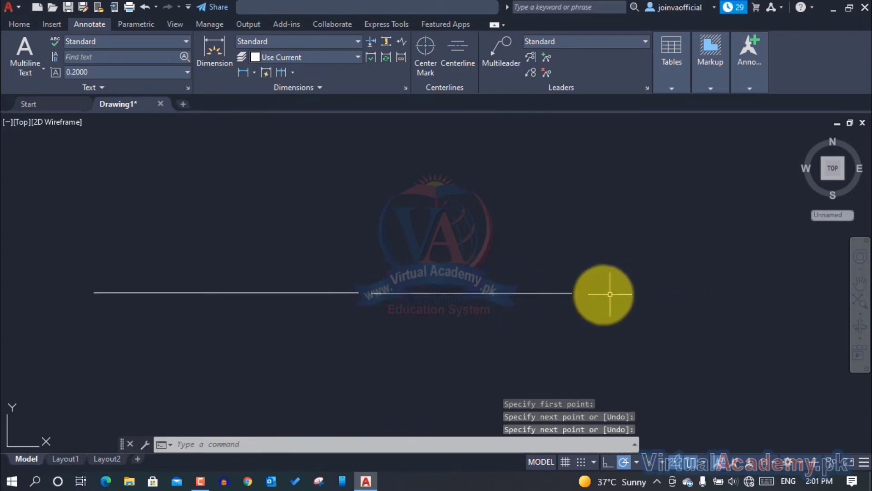
Step: Draw a third horizontal line about 4'-9" long, continuing the row after a small gap
left_click(600, 293)
left_click(702, 293)
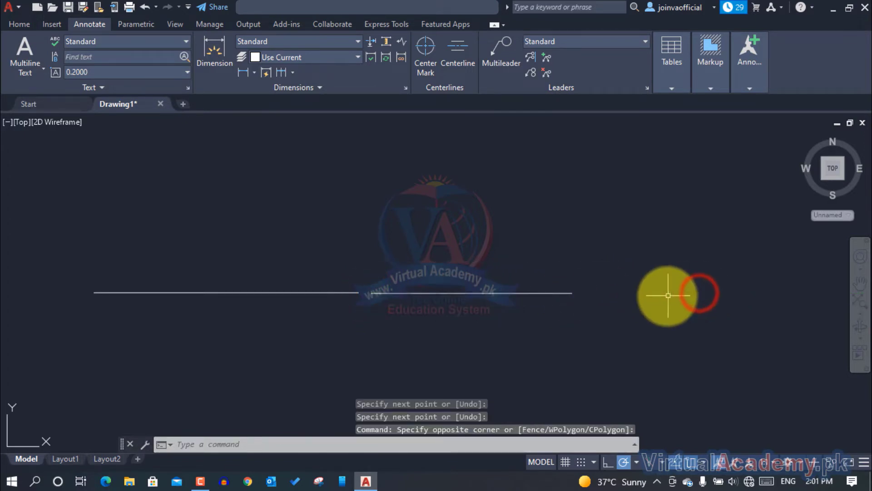
key("Return")
left_click(595, 294)
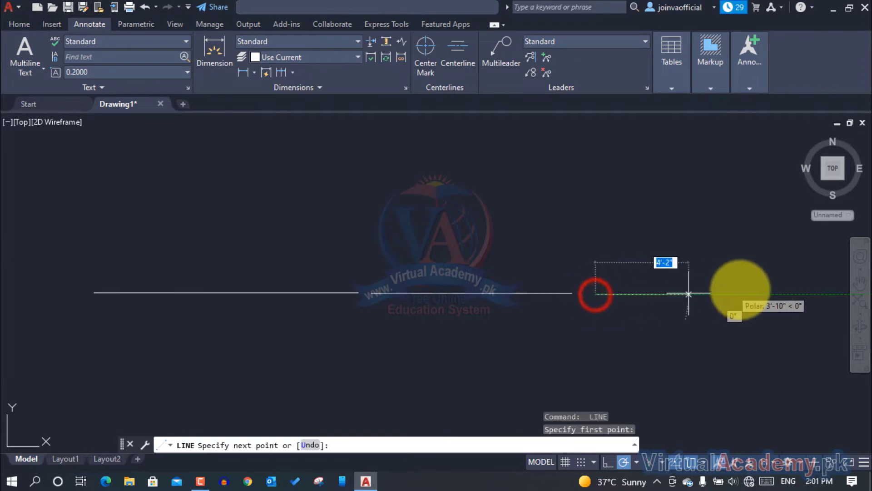
left_click(750, 289)
scroll(749, 290, "down", 2)
middle_click_drag(749, 290, 510, 305)
scroll(543, 305, "up", 1)
key("Return")
Step: Draw a fourth horizontal line about 7'-8" long at the end of the row, after a wider gap
key("Return")
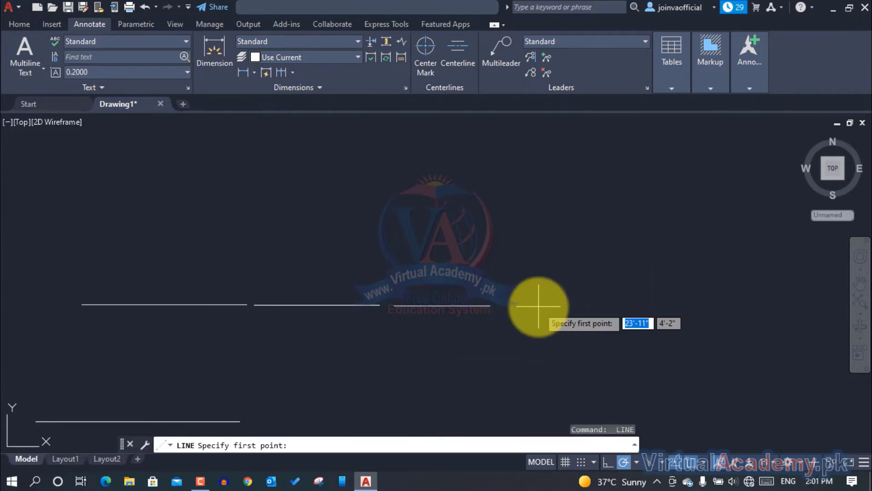
left_click(538, 307)
left_click(691, 303)
key("Return")
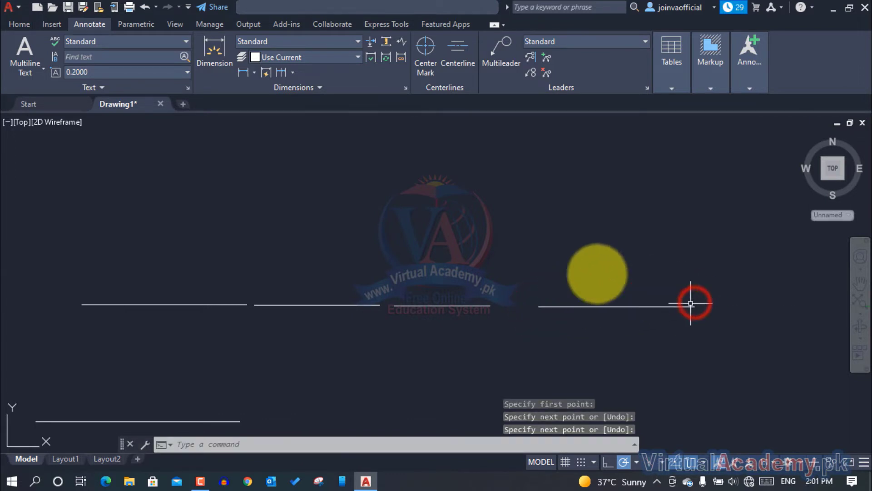
Step: Erase the stray horizontal line below the row of four lines
scroll(580, 265, "down", 1)
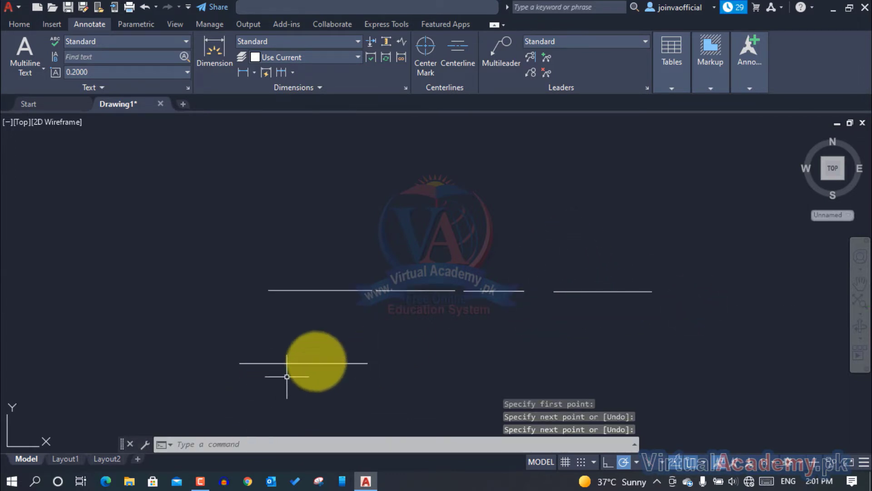
left_click(330, 340)
left_click(272, 386)
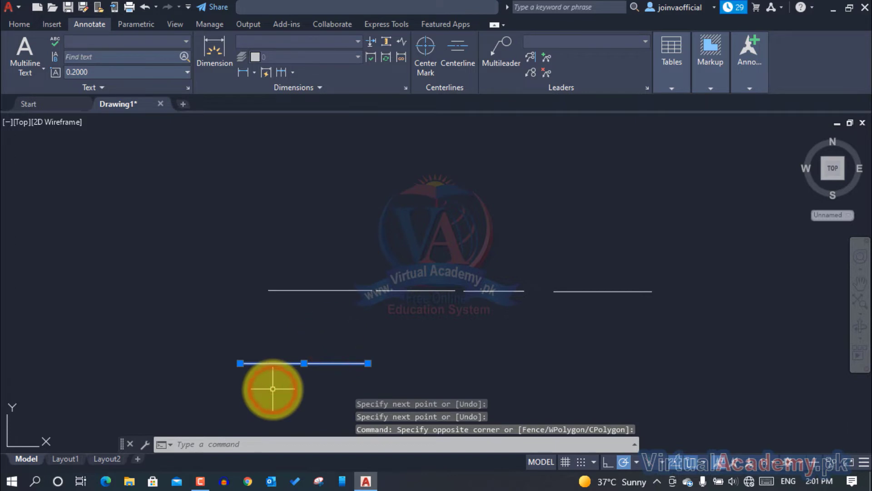
key("Delete")
Step: Add a linear dimension to the first line of the row by selecting the object, placing the dimension above it
scroll(349, 271, "up", 2)
mouse_move(335, 272)
middle_mouse_down()
mouse_move(224, 293)
mouse_move(209, 305)
middle_mouse_up()
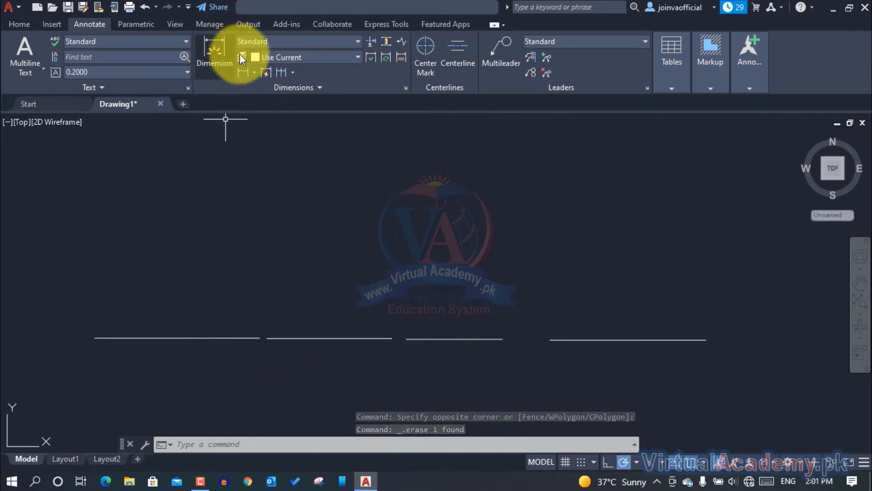
left_click(255, 72)
left_click(239, 93)
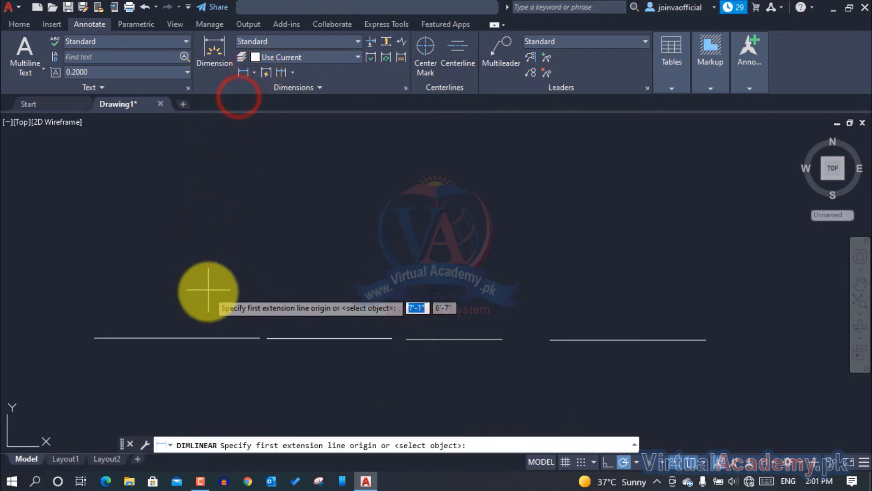
key("Return")
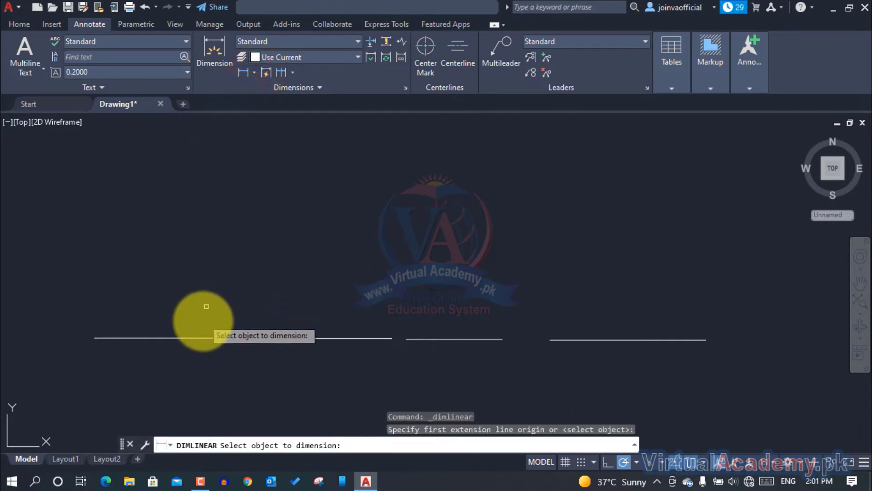
left_click(199, 338)
left_click(211, 267)
Step: Add linear dimensions to the second and third lines, placing each dimension line higher than the previous one
key("Return")
key("Return")
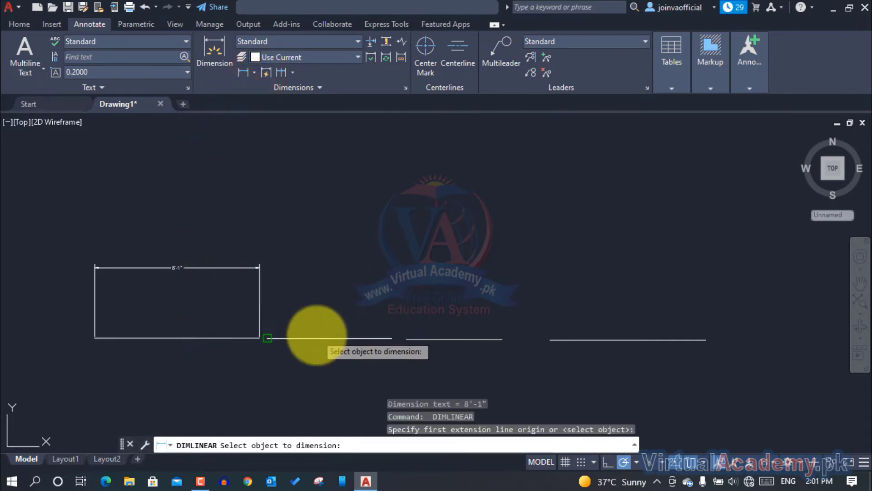
left_click(317, 336)
left_click(323, 241)
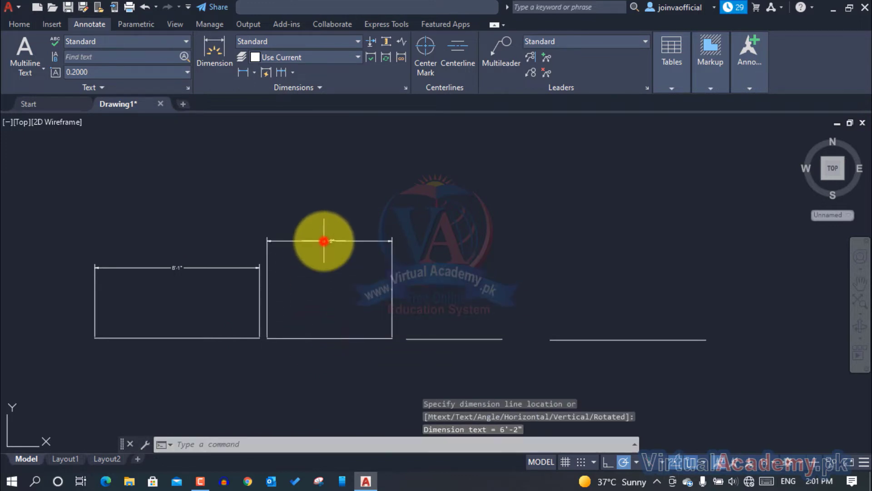
key("Return")
key("Return")
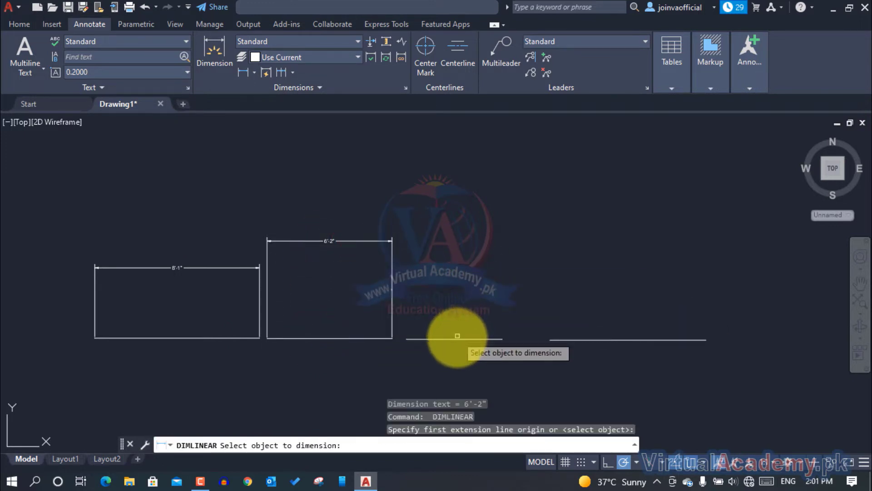
left_click(457, 339)
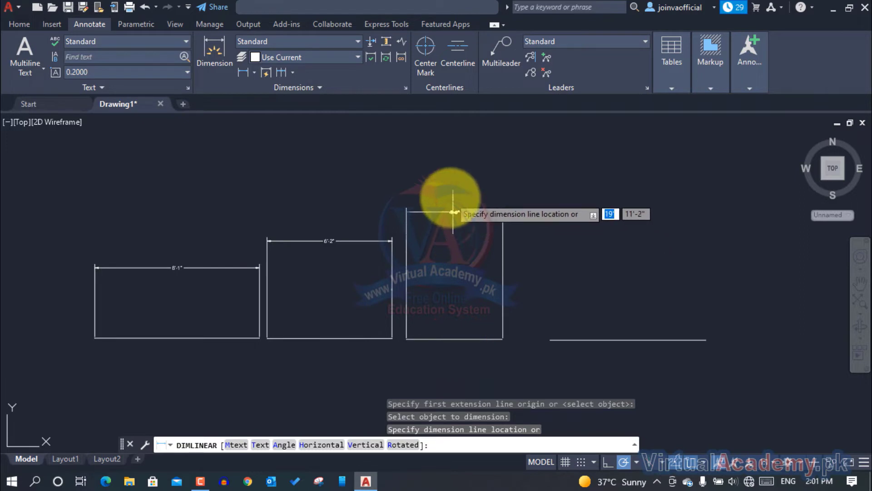
left_click(449, 197)
Step: Add a linear dimension to the fourth line, placed higher than the other three, and end the command
key("Return")
key("Return")
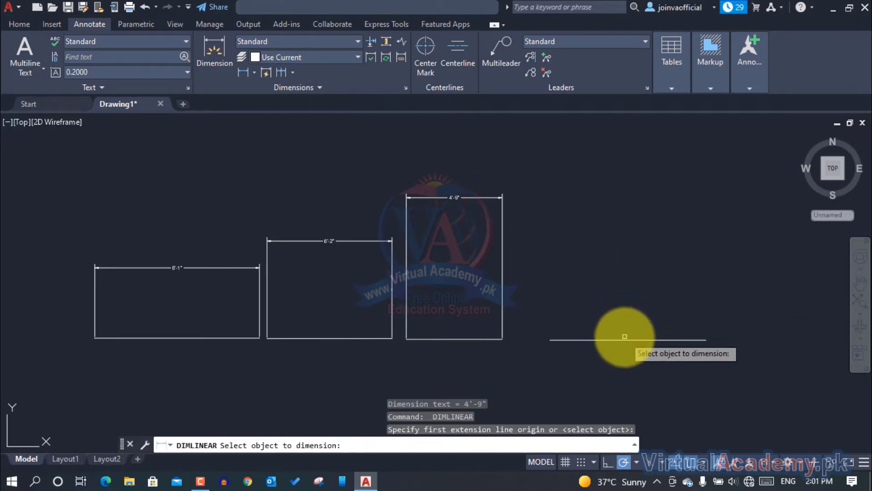
left_click(625, 337)
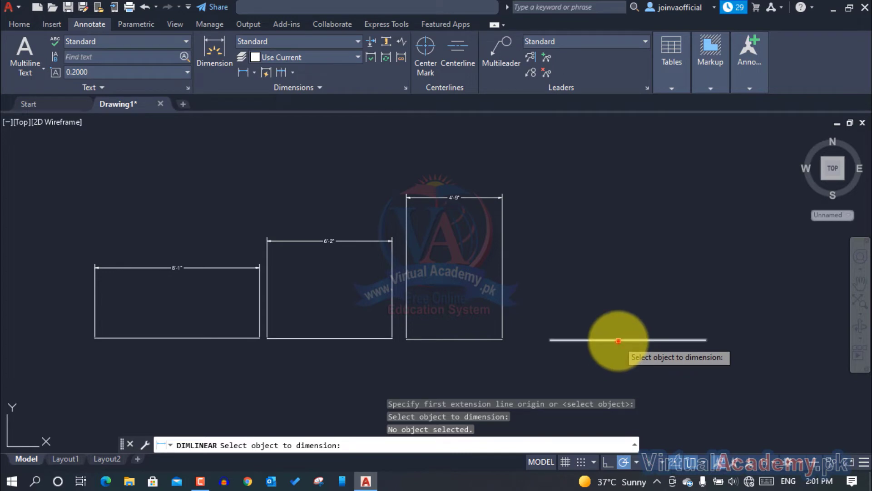
left_click(619, 341)
left_click(596, 172)
key("Return")
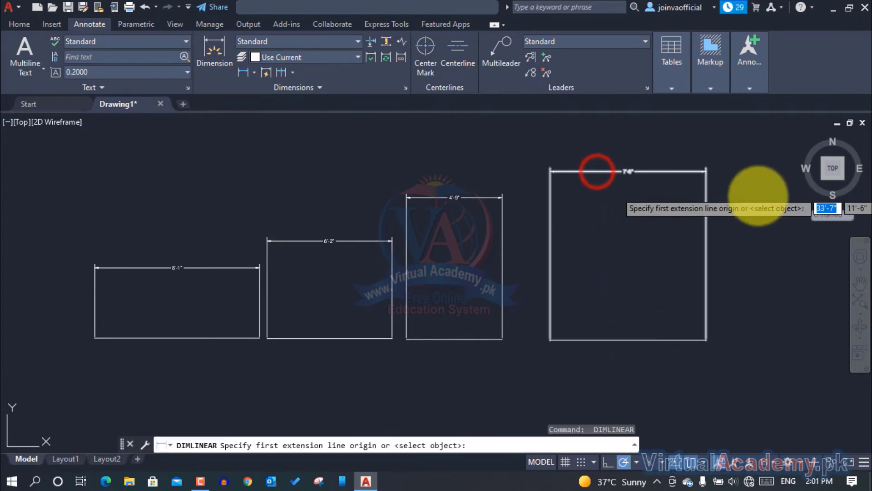
key("Escape")
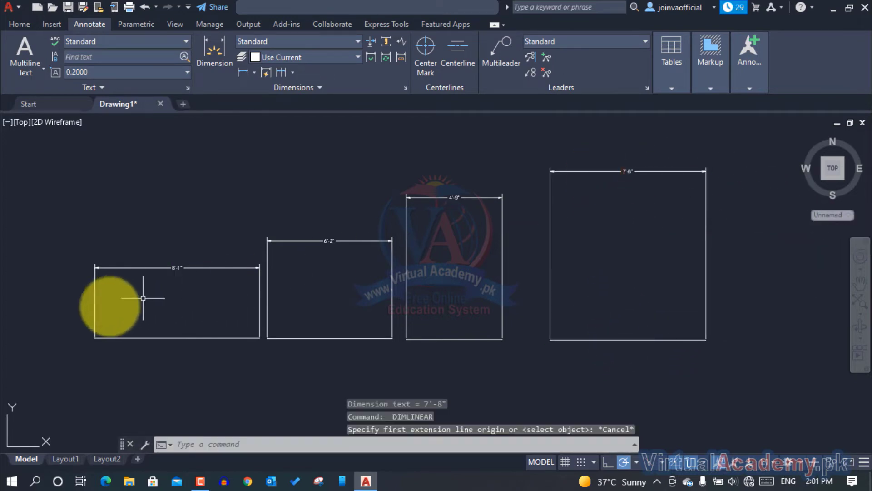
Step: Adjust the spacing of all four dimensions with Auto spacing, using the first line's dimension as the base
scroll(136, 292, "up", 5)
scroll(216, 270, "down", 4)
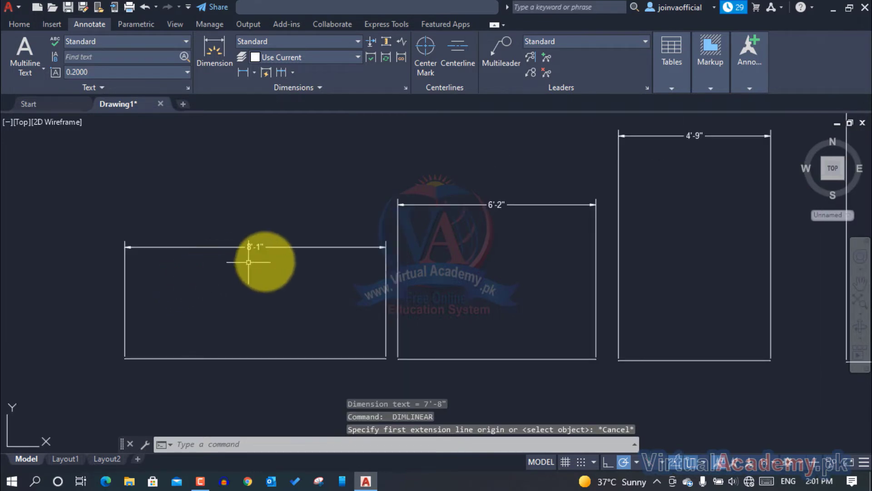
scroll(275, 258, "down", 2)
middle_click_drag(296, 258, 183, 275)
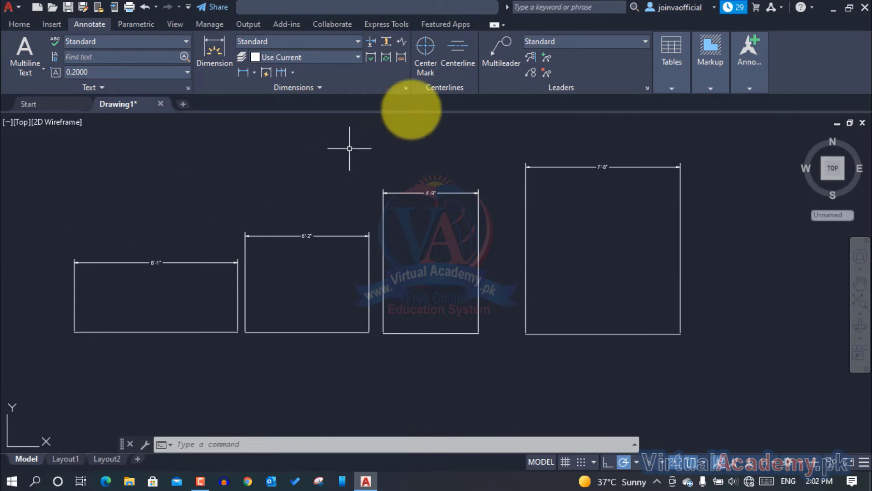
left_click(385, 43)
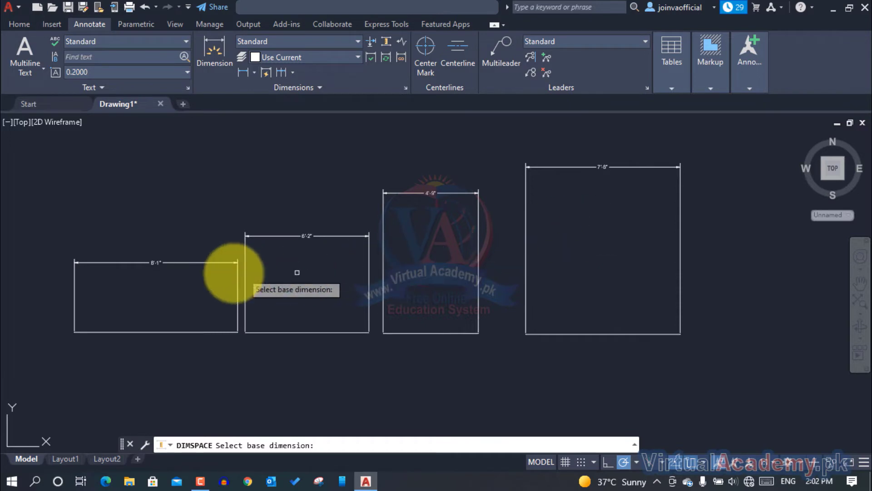
left_click(191, 262)
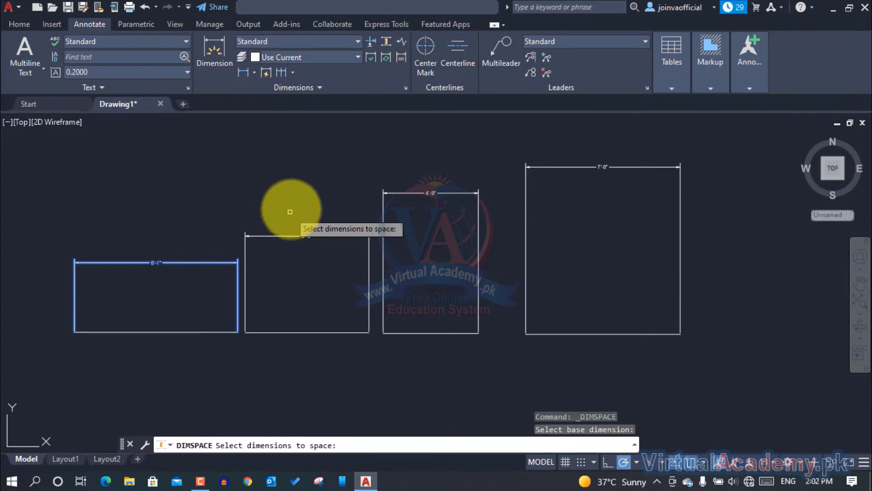
left_click(721, 142)
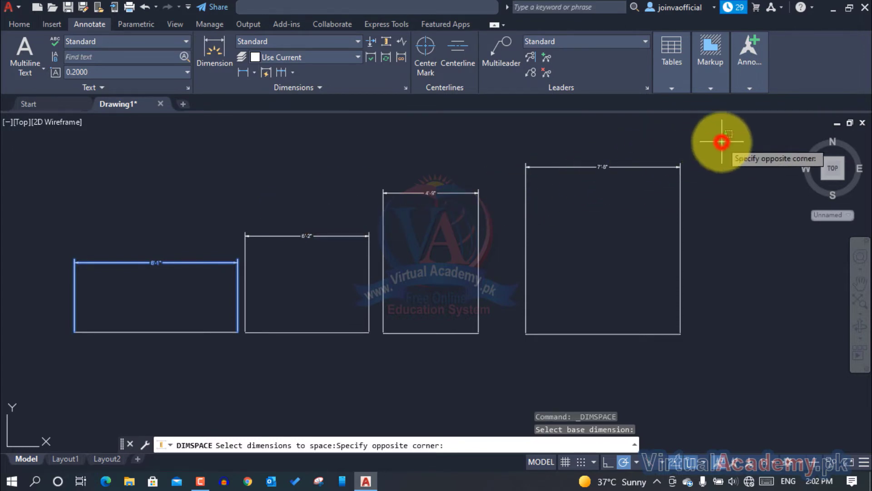
left_click(203, 368)
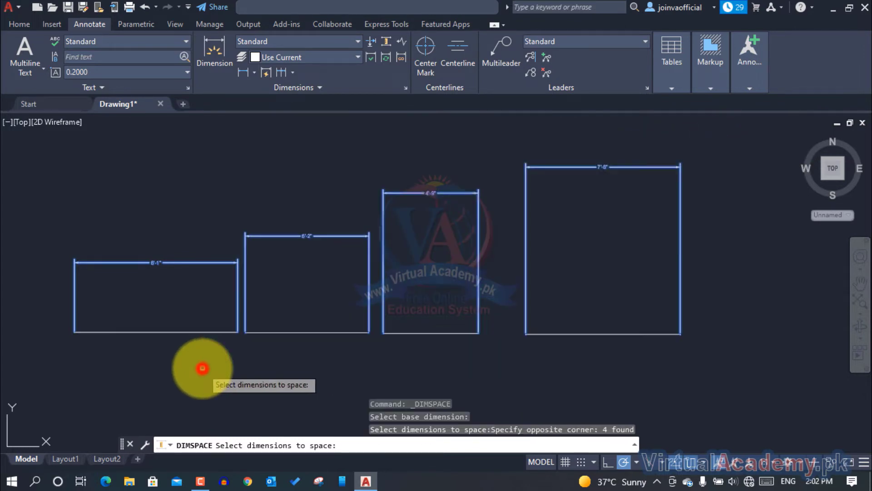
right_click(202, 368)
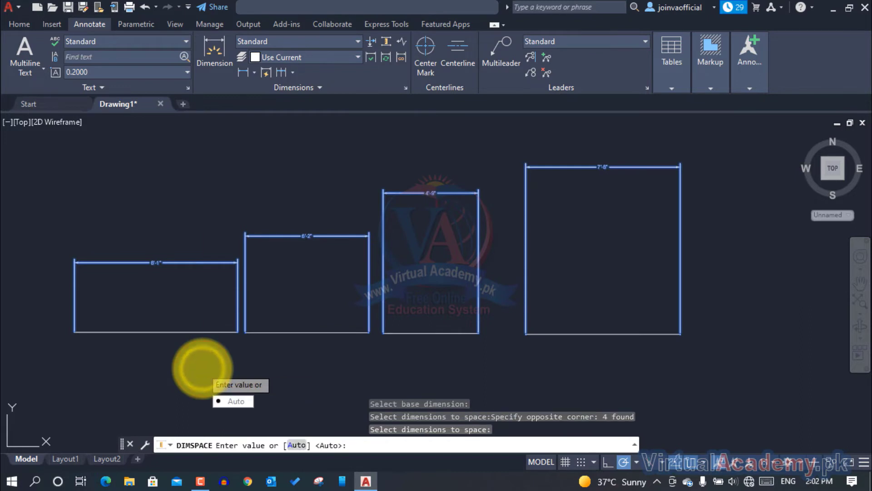
left_click(230, 401)
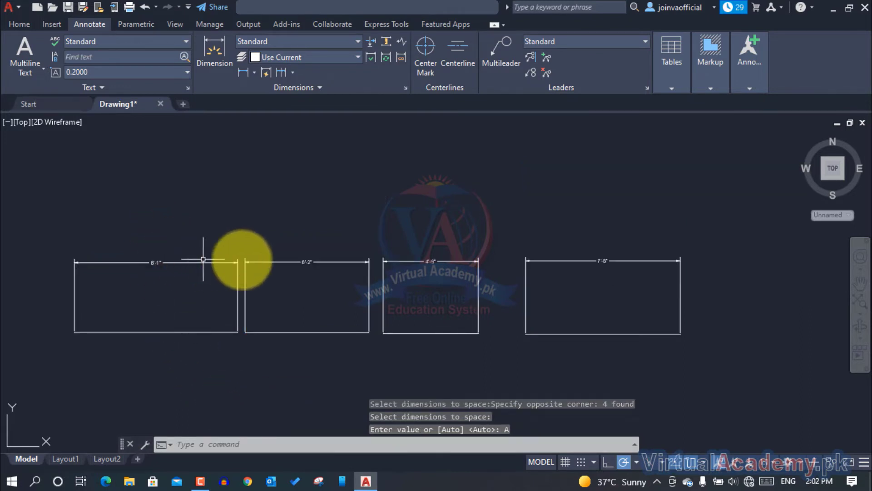
Step: Erase all four lines together with their aligned dimensions
scroll(643, 254, "up", 3)
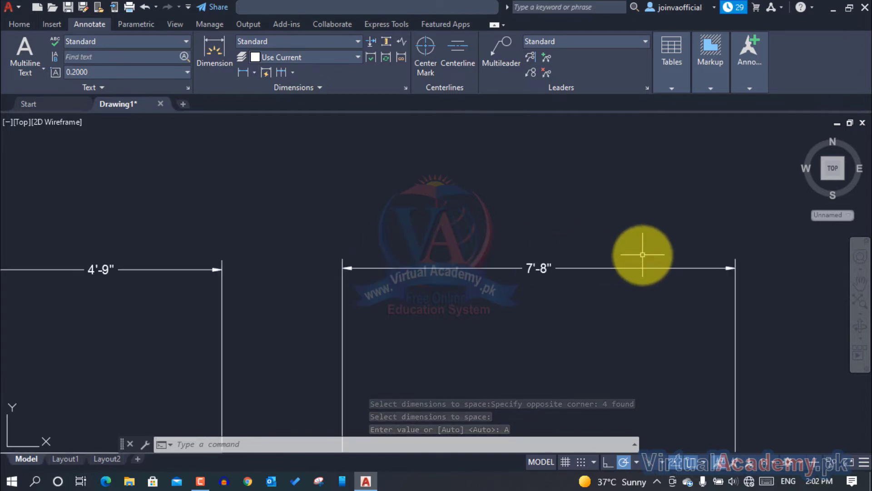
scroll(642, 253, "down", 6)
left_click(711, 229)
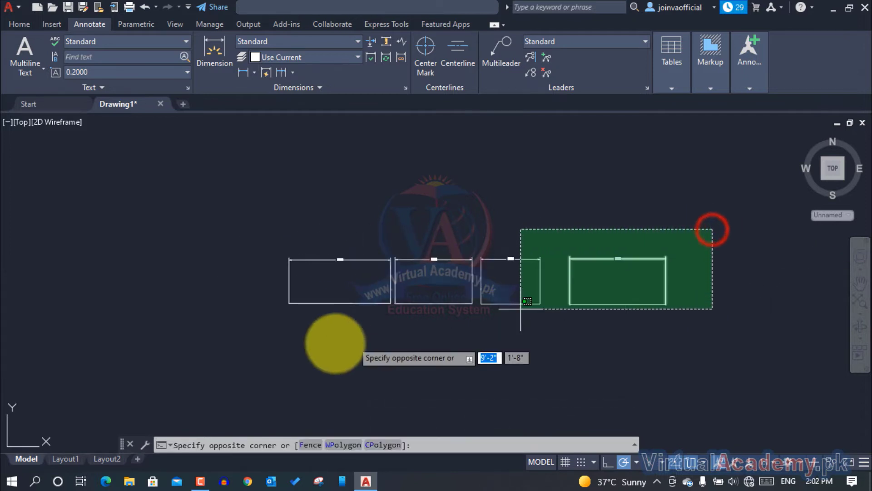
left_click(220, 361)
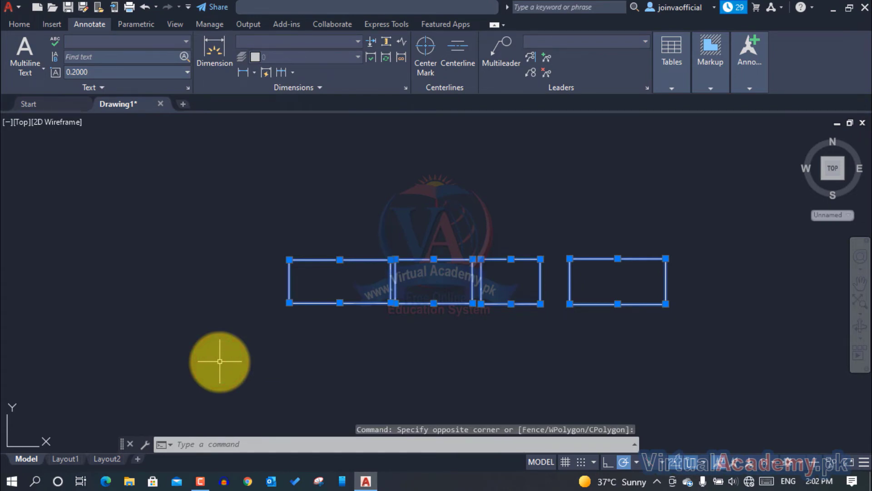
key("Delete")
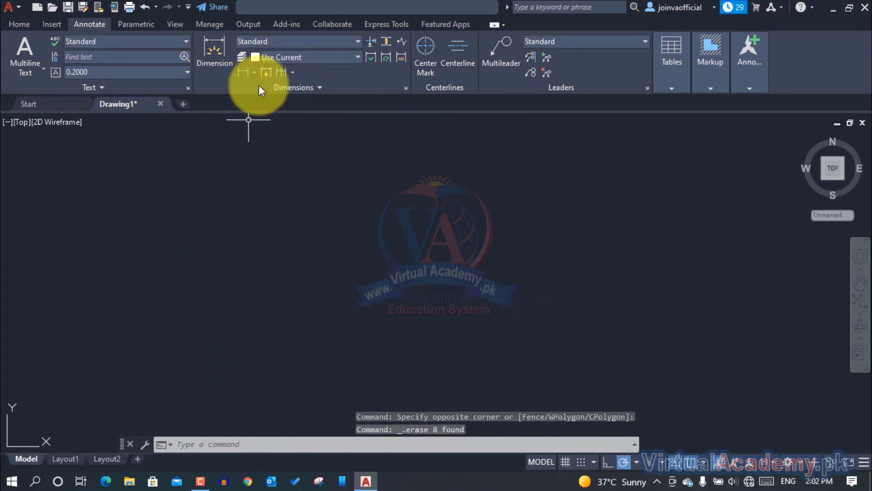
left_click(260, 74)
left_click(253, 74)
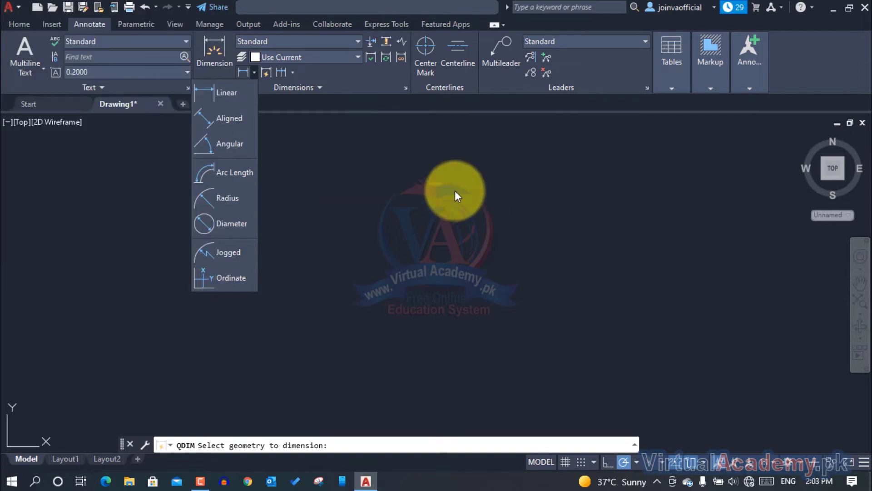
left_click(429, 227)
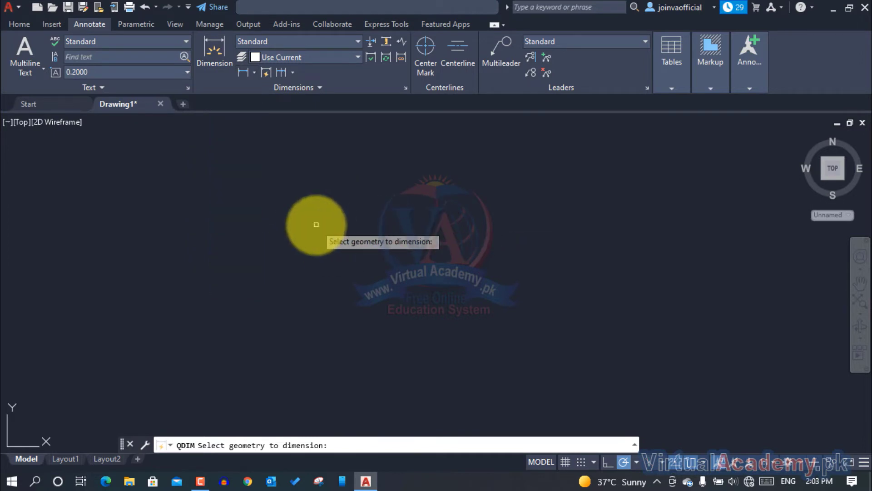
key("Escape")
key("Escape")
key("Escape")
Step: Draw a circle with a radius of 5' in the empty drawing area
type("c")
key("Return")
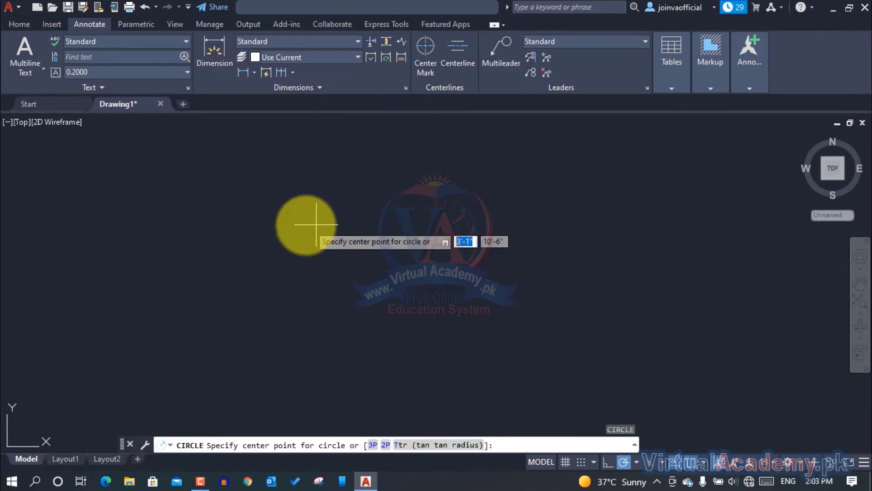
left_click(261, 215)
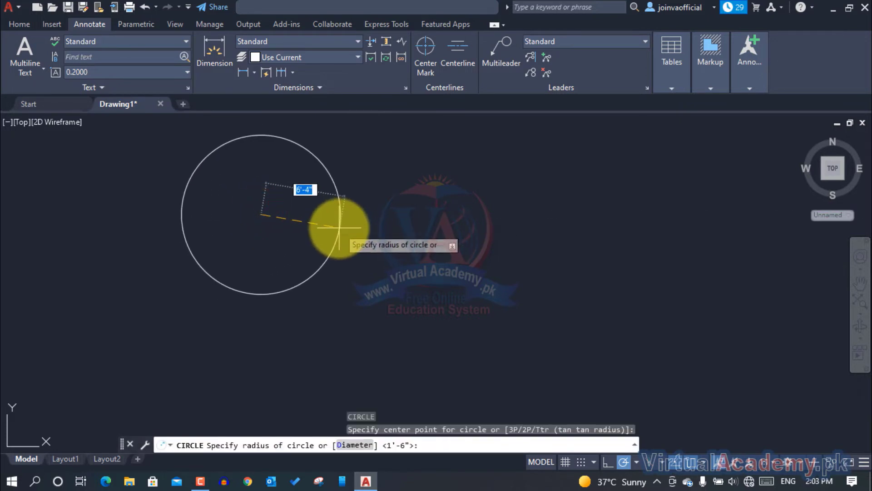
type("5'")
key("Return")
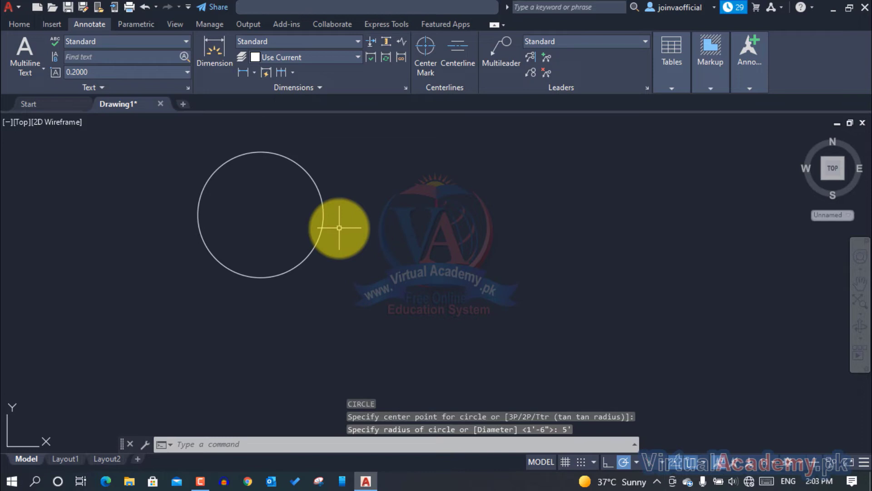
Step: Draw a three-point arc bulging upward, with a radius of about 8'-4", to the right of the circle
type("a")
key("Return")
left_click(381, 251)
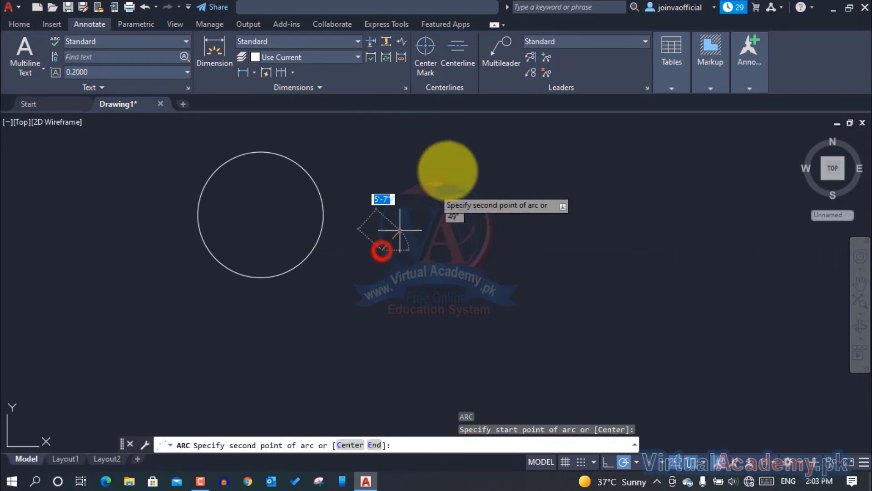
left_click(453, 161)
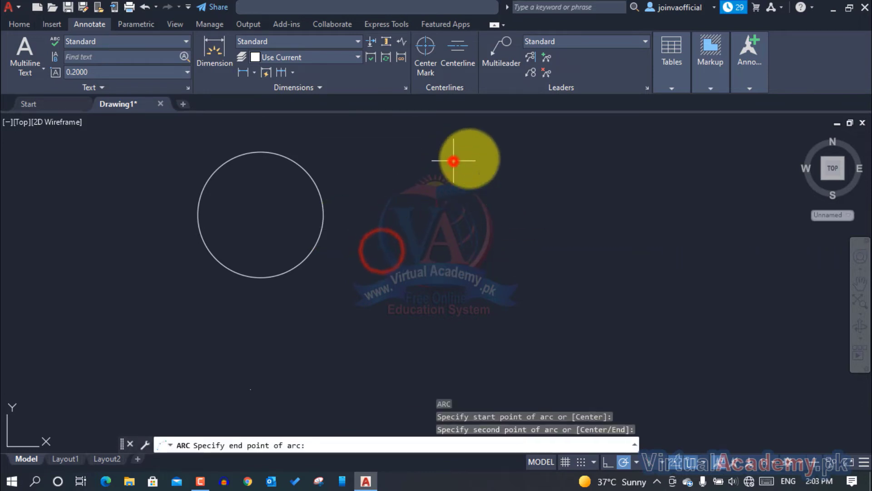
left_click(574, 203)
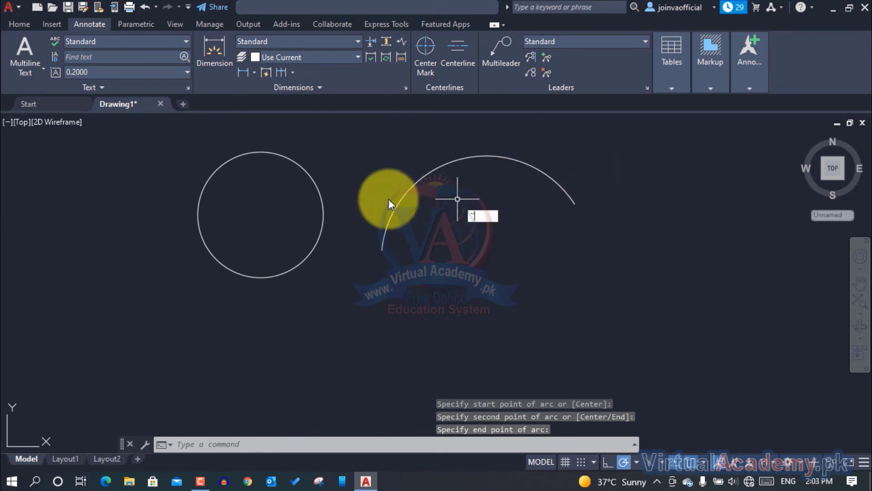
key("Escape")
key("Escape")
key("Escape")
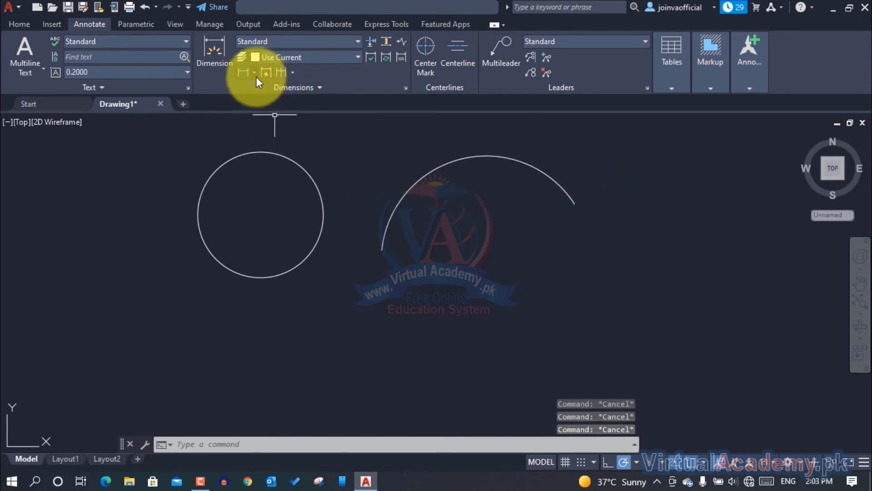
Step: Add a jogged radius dimension to the circle, overriding the centre at its own centre and placing the dimension line and jog inside
left_click(255, 74)
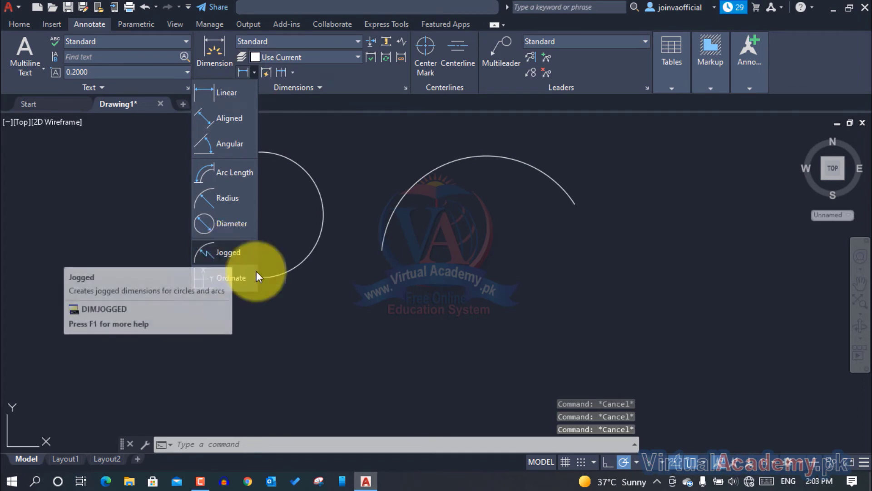
left_click(238, 255)
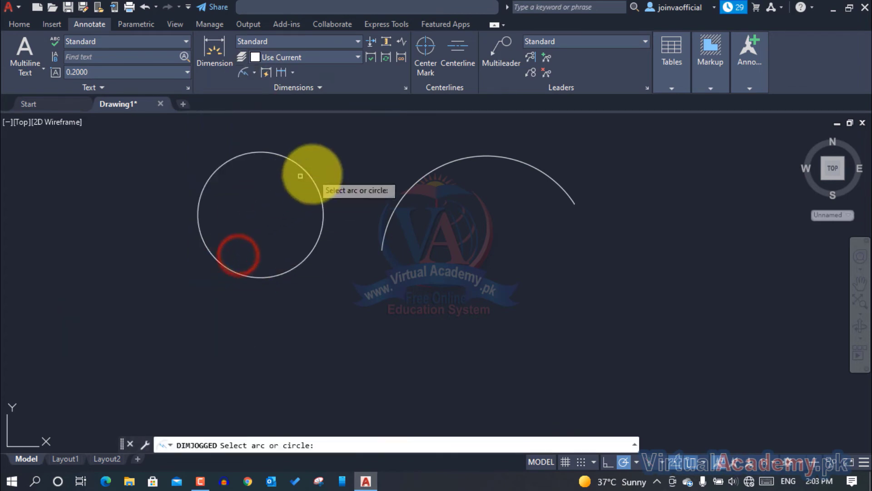
left_click(313, 181)
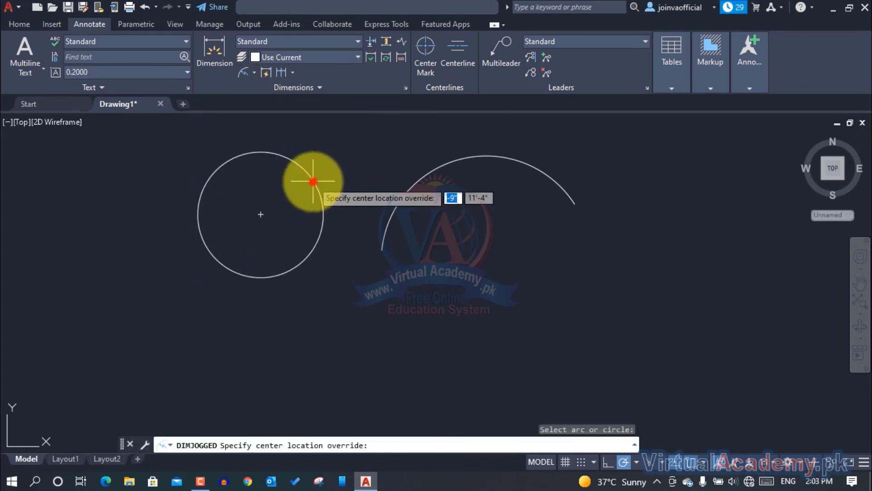
left_click(258, 215)
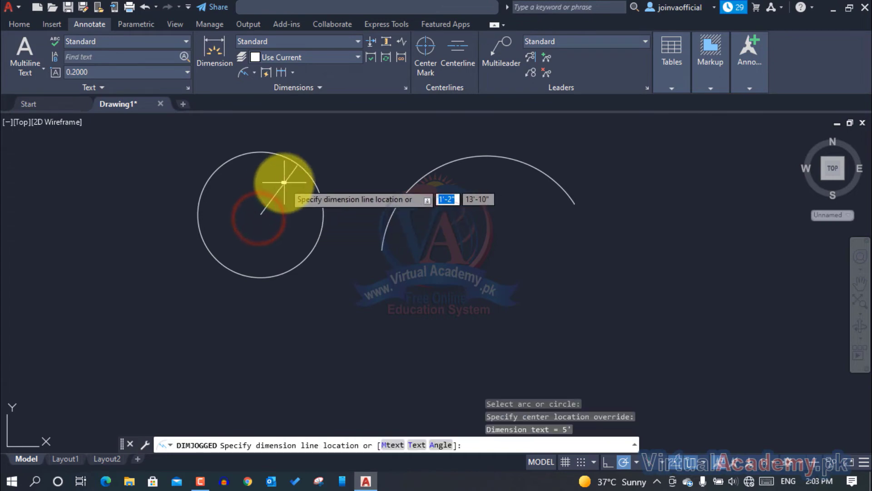
scroll(282, 185, "up", 4)
scroll(285, 183, "down", 3)
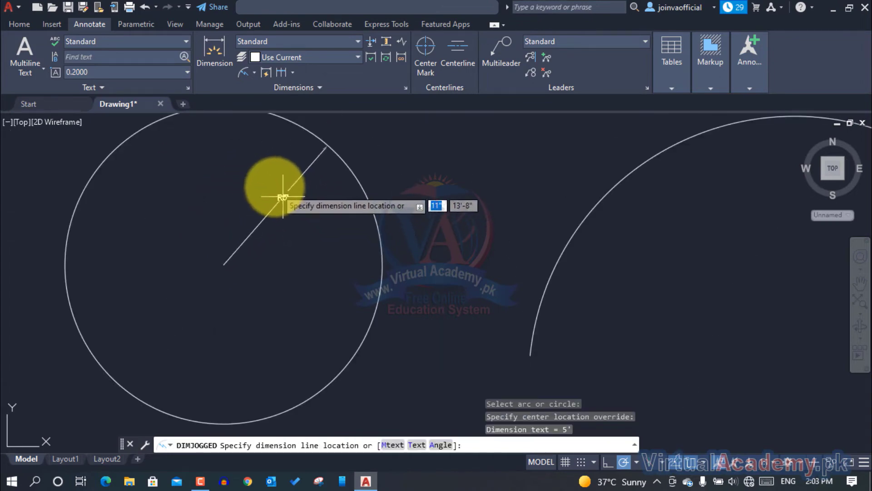
left_click(262, 178)
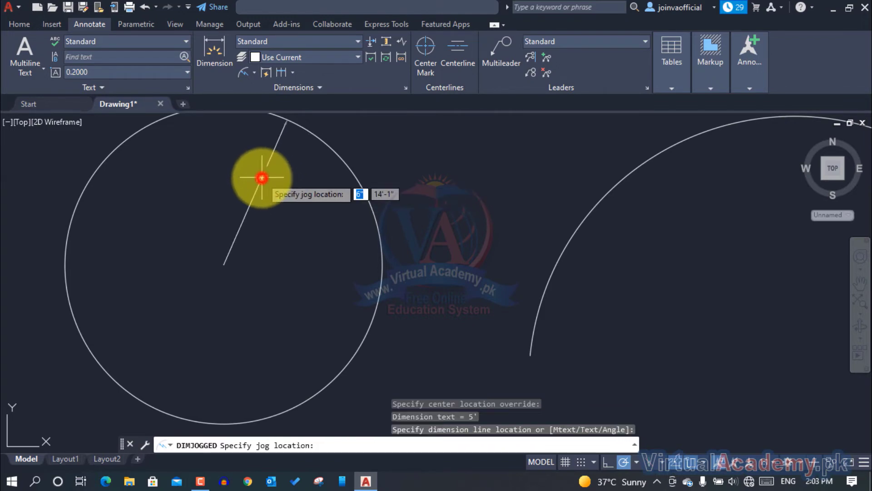
left_click(261, 178)
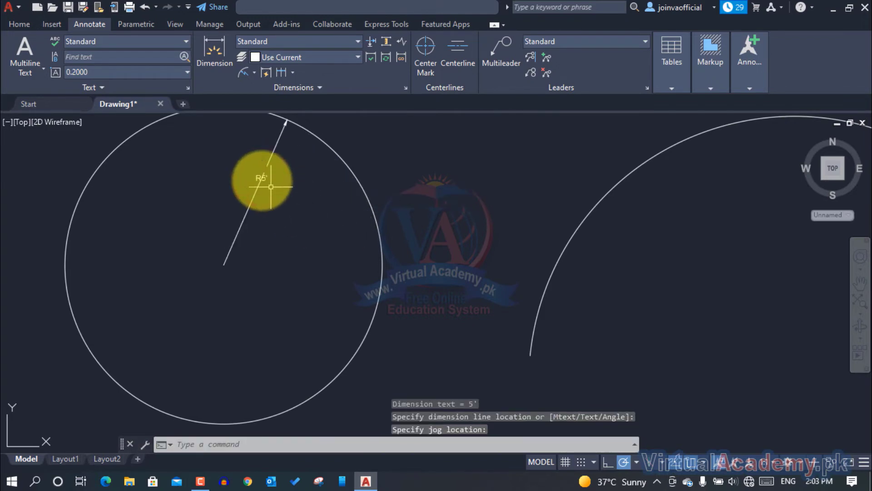
scroll(261, 179, "up", 3)
scroll(262, 177, "down", 6)
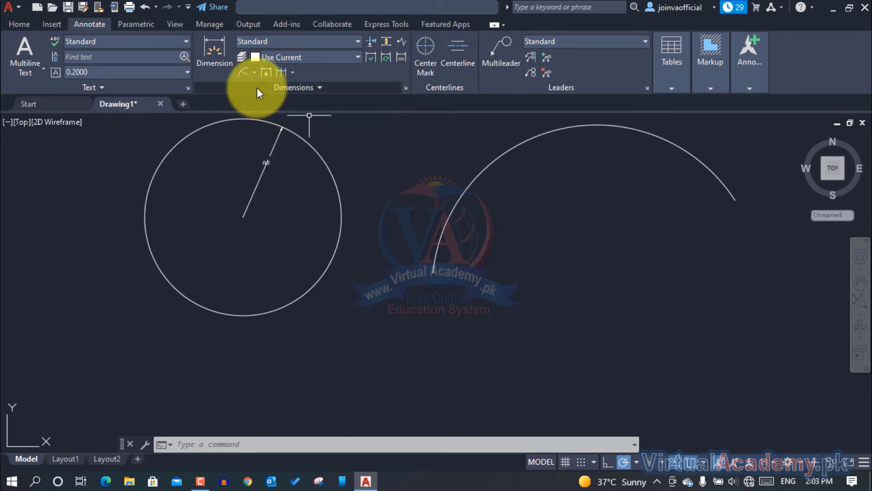
Step: Add a jogged radius dimension to the arc, with the centre override near its centre and the dimension line running to its left part
left_click(246, 73)
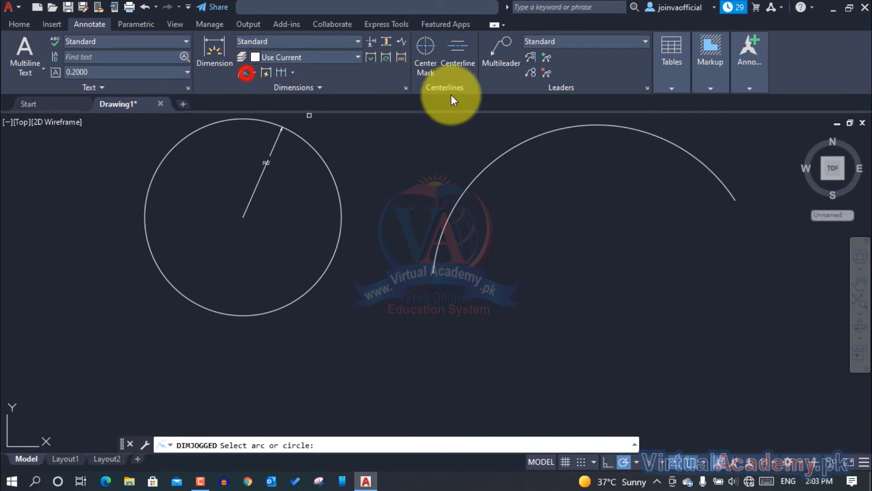
left_click(498, 157)
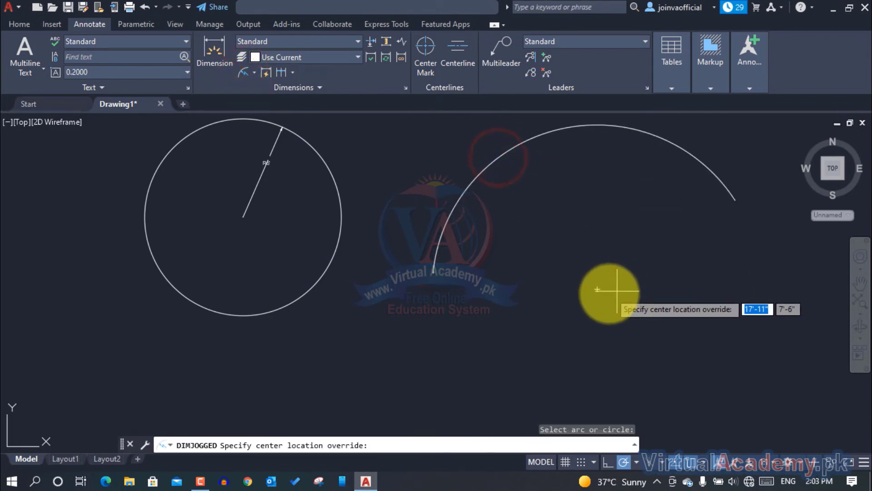
left_click(599, 291)
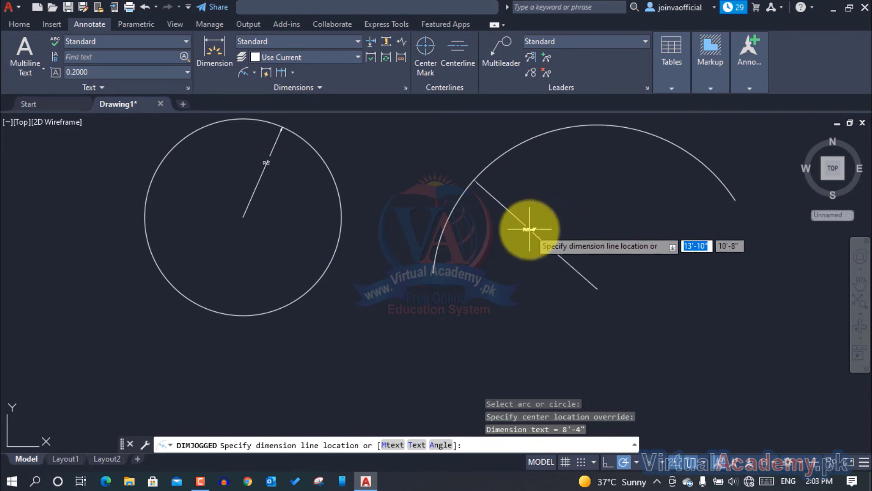
left_click(528, 224)
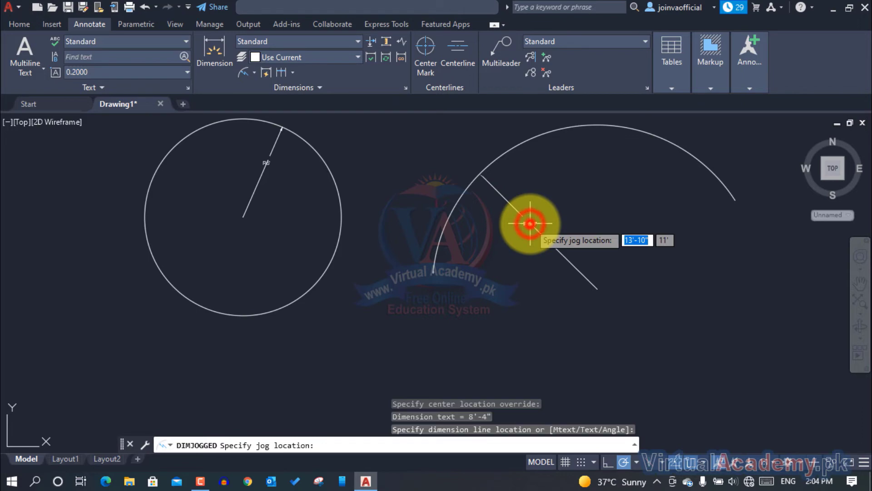
left_click(569, 222)
scroll(525, 229, "up", 4)
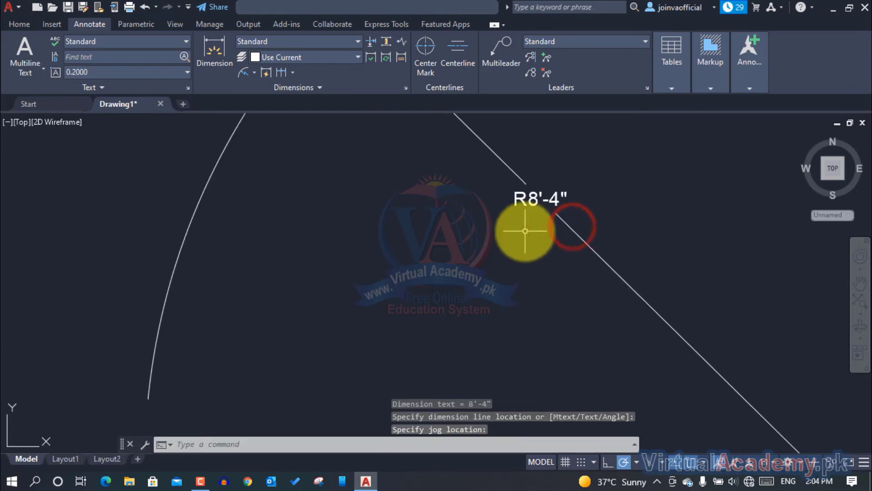
scroll(525, 229, "down", 5)
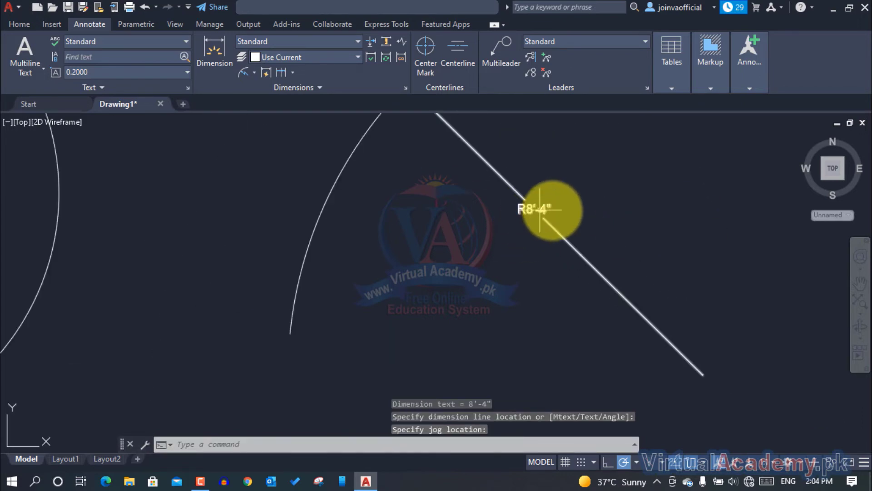
Step: Erase the circle, the arc and both jogged dimensions
scroll(553, 209, "down", 4)
scroll(278, 128, "up", 6)
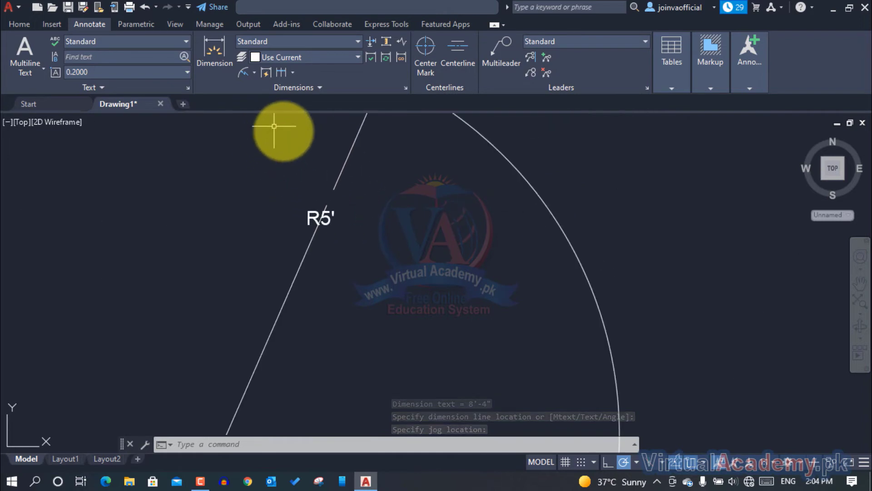
scroll(348, 259, "down", 5)
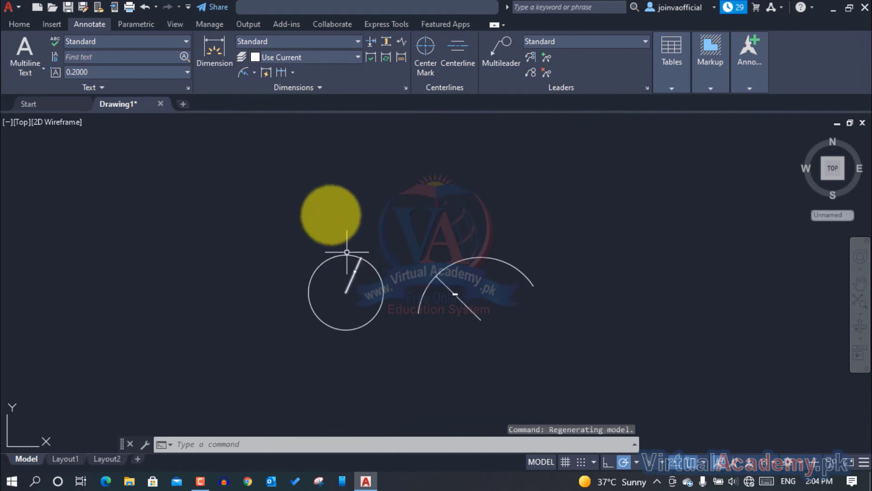
middle_click_drag(329, 213, 307, 192)
left_click(564, 176)
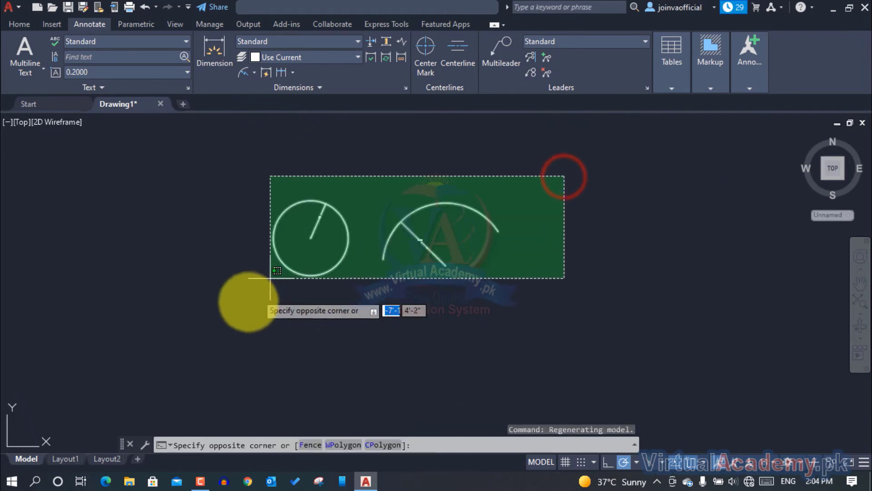
left_click(239, 320)
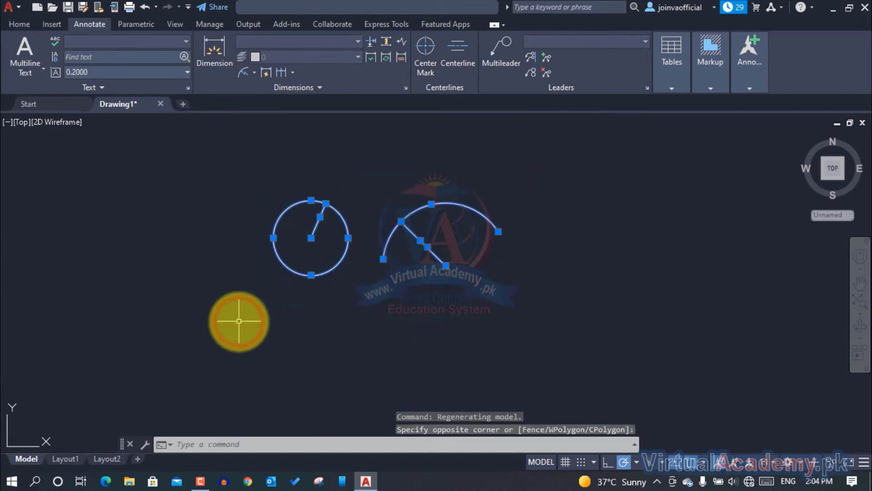
key("Delete")
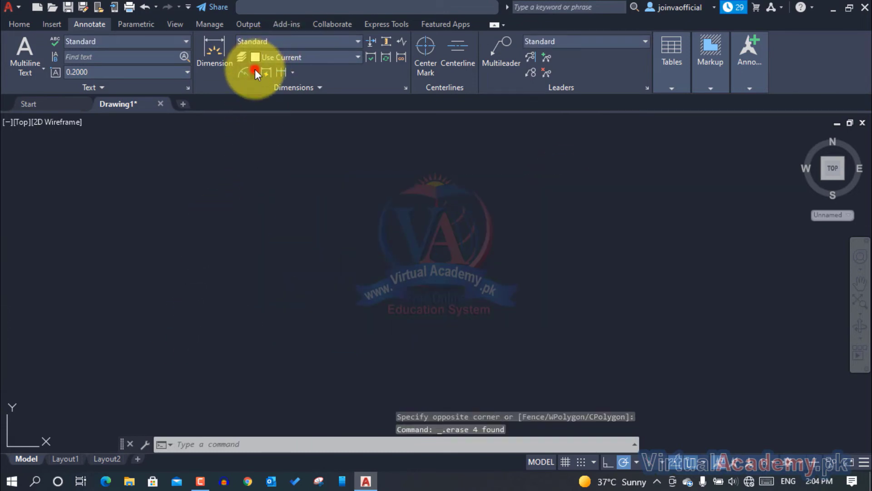
left_click(255, 70)
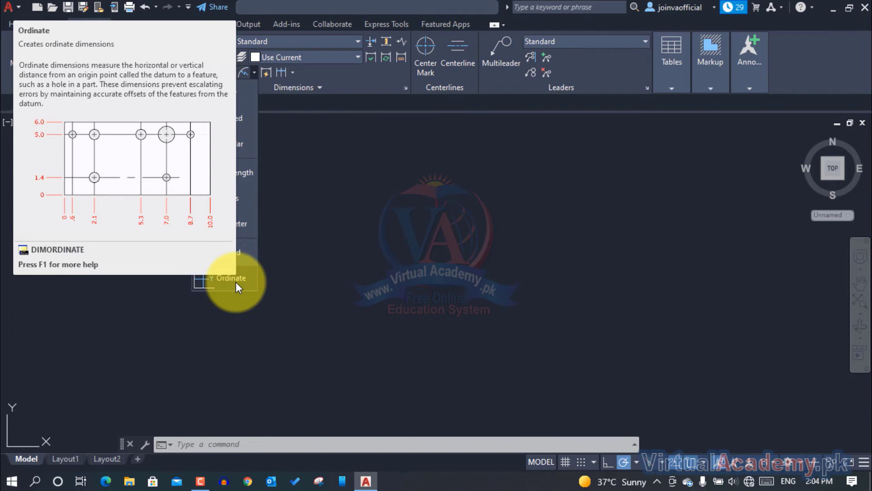
left_click(236, 282)
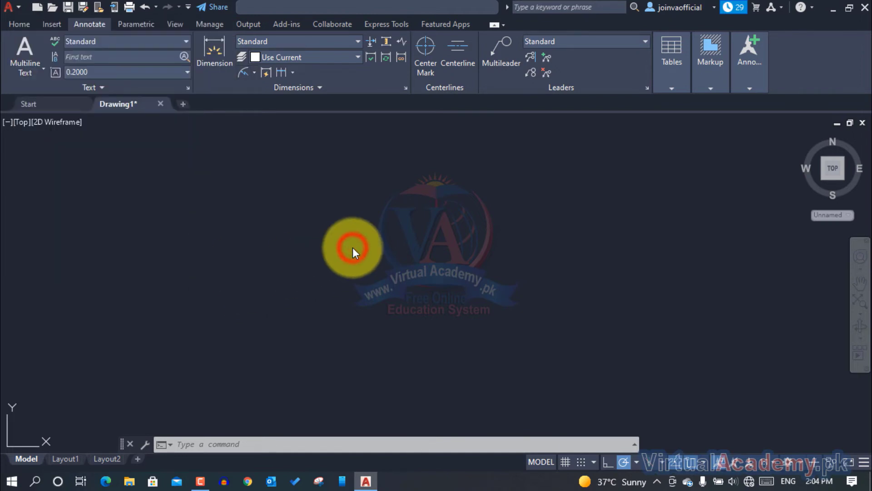
key("Escape")
key("Escape")
key("Escape")
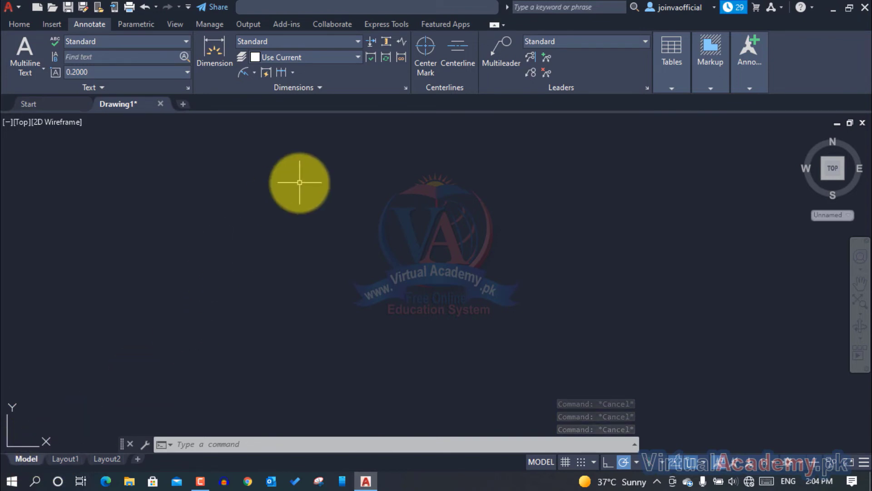
Step: Draw a closed irregular polyline with a flat base about 41'-9" long, a slightly slanted right side and a dip in its top edge
type("pl")
key("Return")
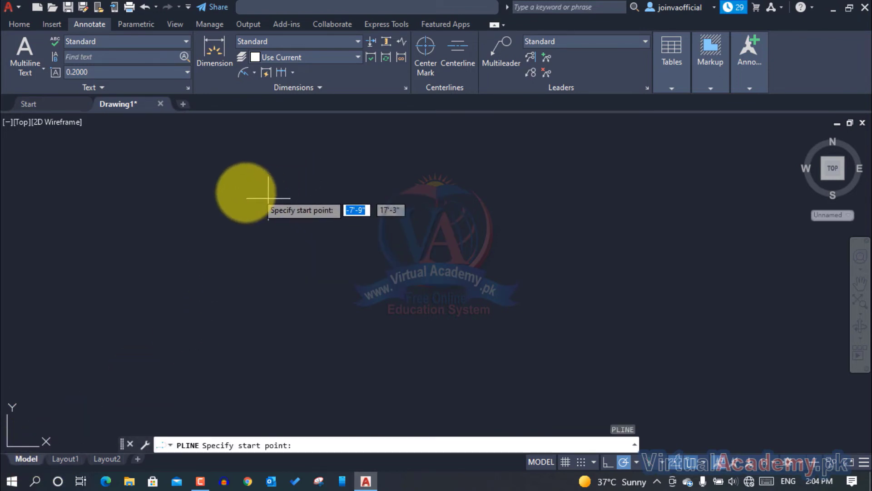
left_click(236, 182)
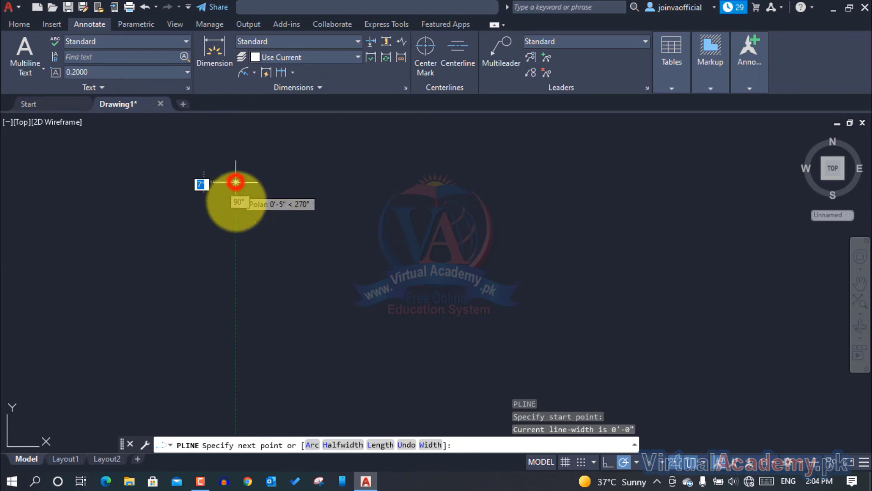
left_click(235, 275)
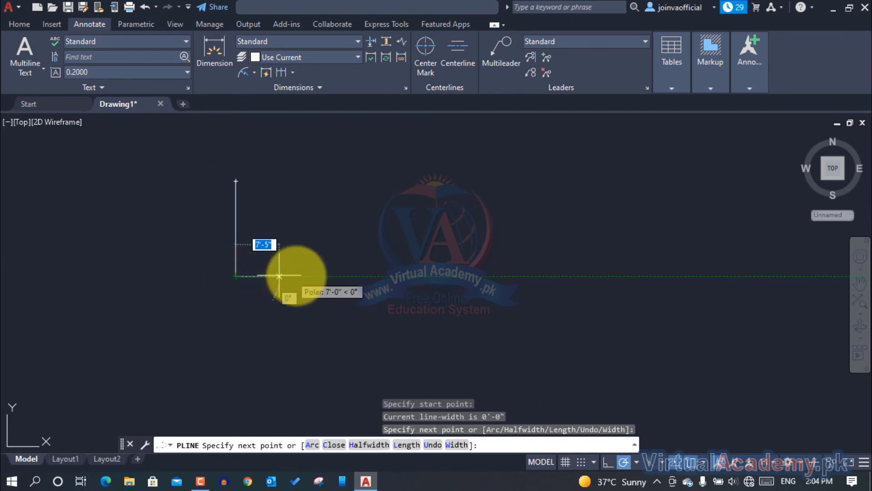
left_click(312, 275)
left_click(438, 275)
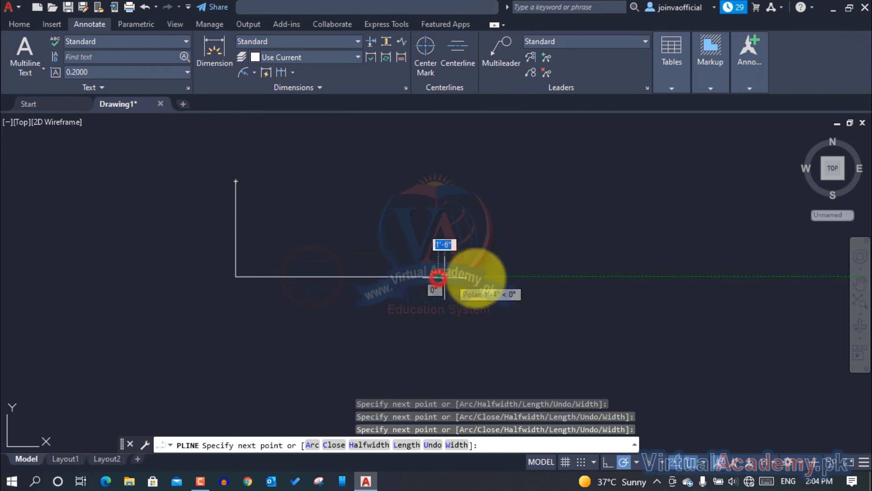
left_click(549, 276)
left_click(559, 187)
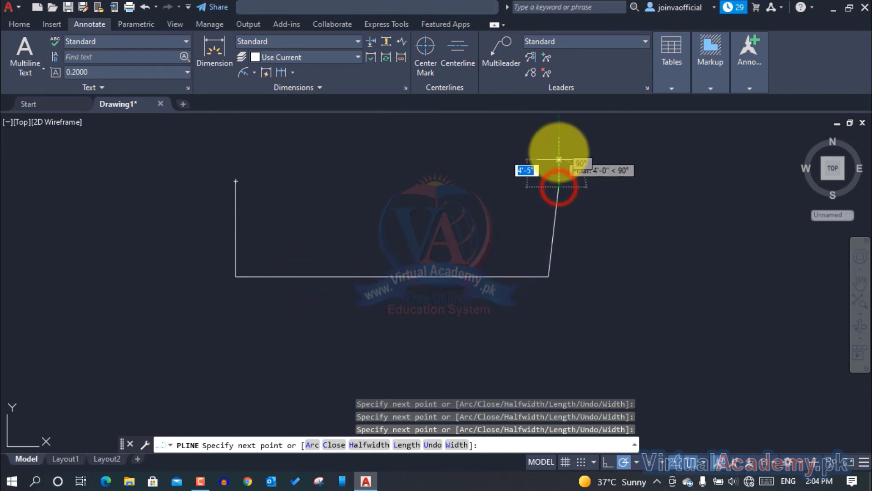
left_click(558, 142)
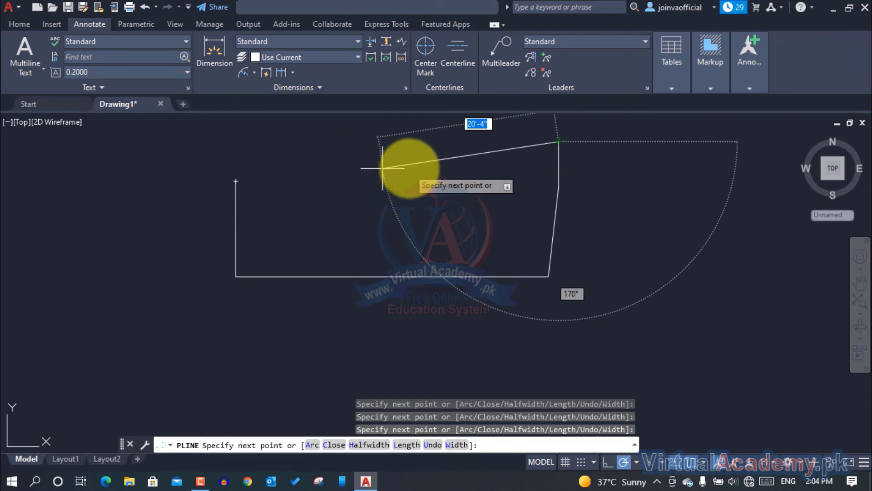
left_click(409, 168)
left_click(348, 191)
left_click(302, 190)
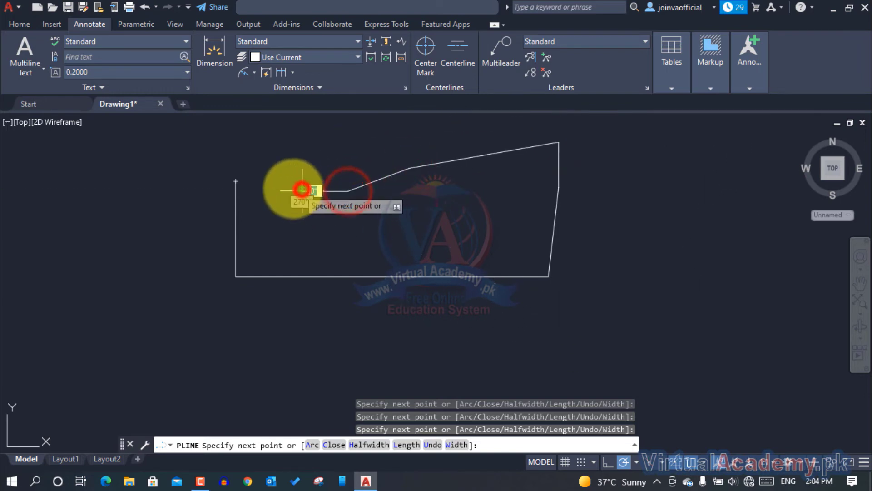
left_click(277, 177)
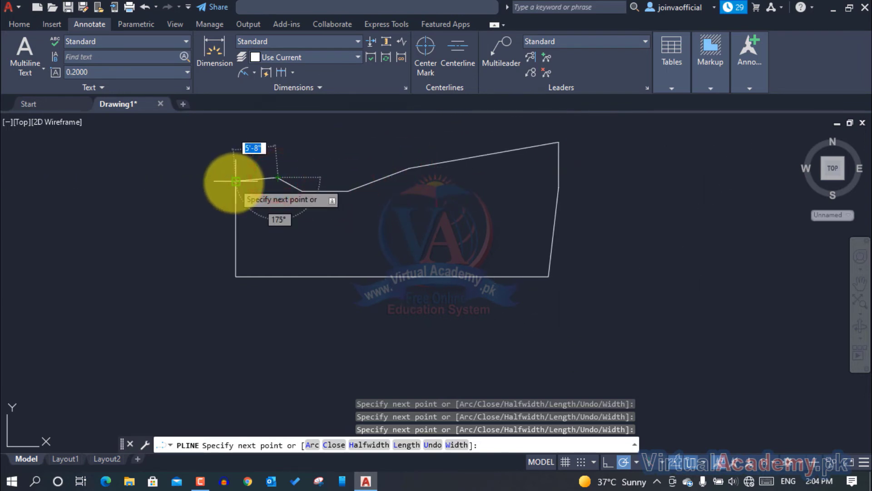
key("Return")
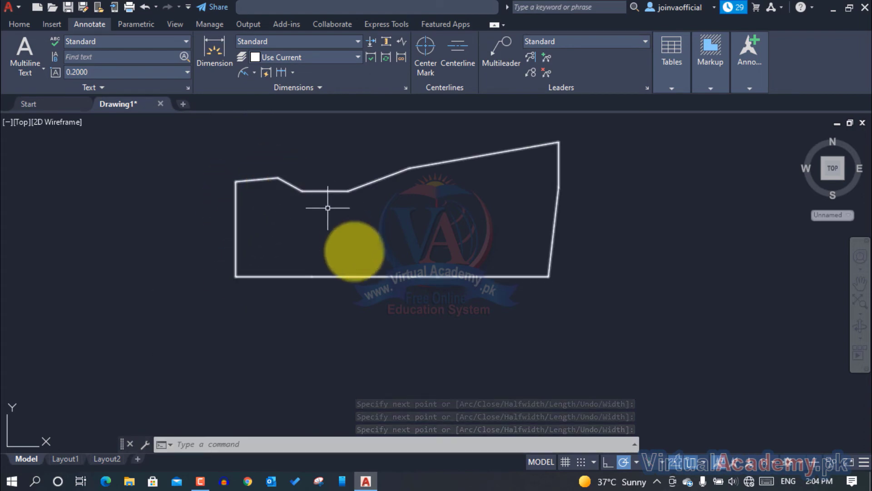
Step: Explode the closed polyline outline into separate line segments
type("x")
key("Return")
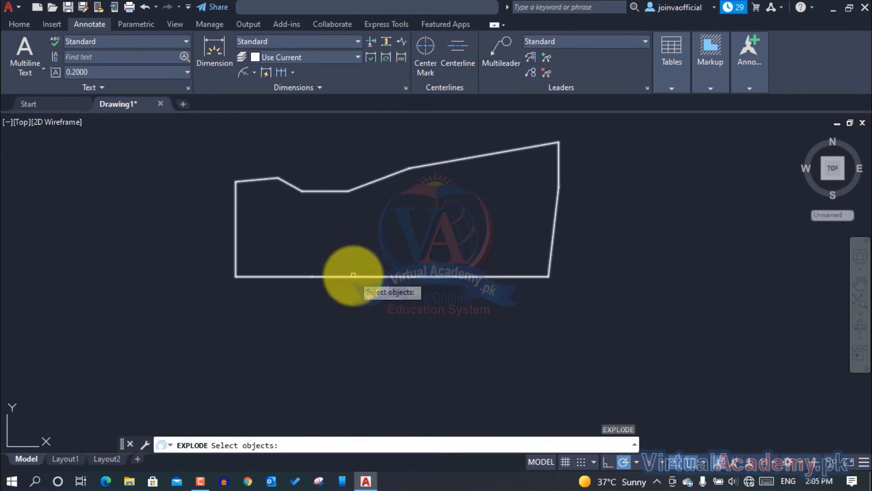
left_click(353, 276)
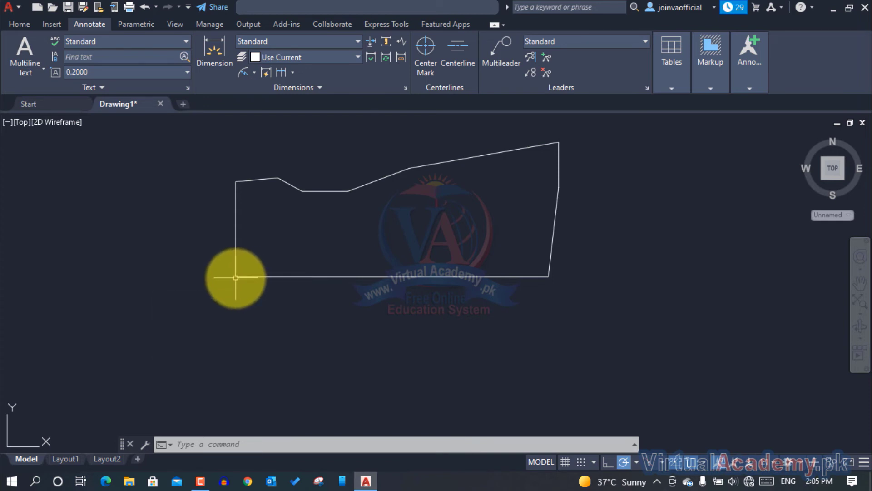
Step: Set the UCS origin at the outline's lower-left corner, with X along the bottom edge and Y through the upper-left corner
scroll(236, 277, "up", 2)
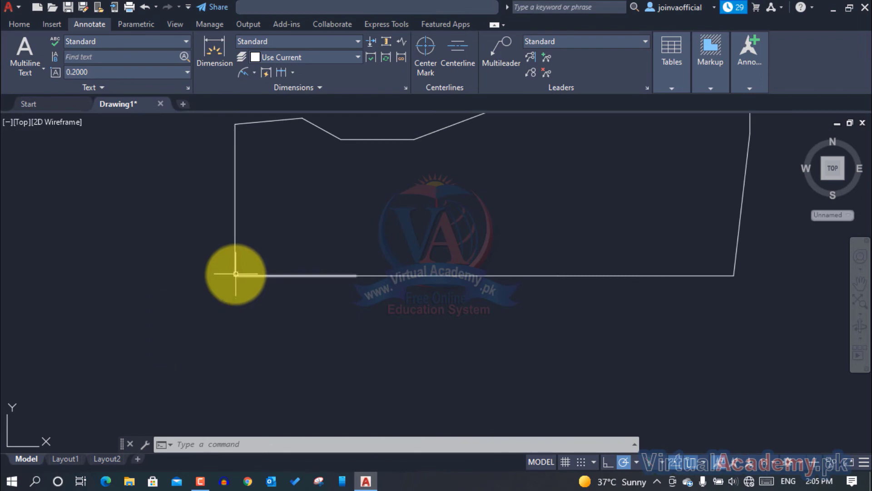
type("ucs")
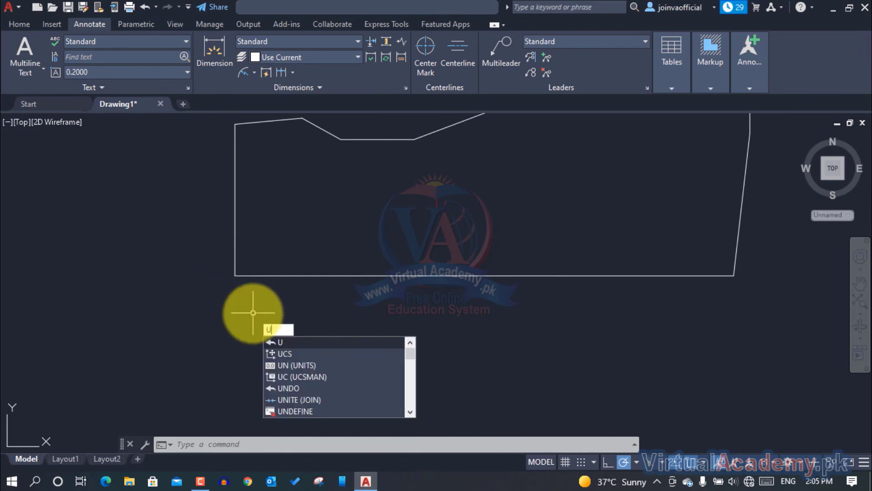
key("Return")
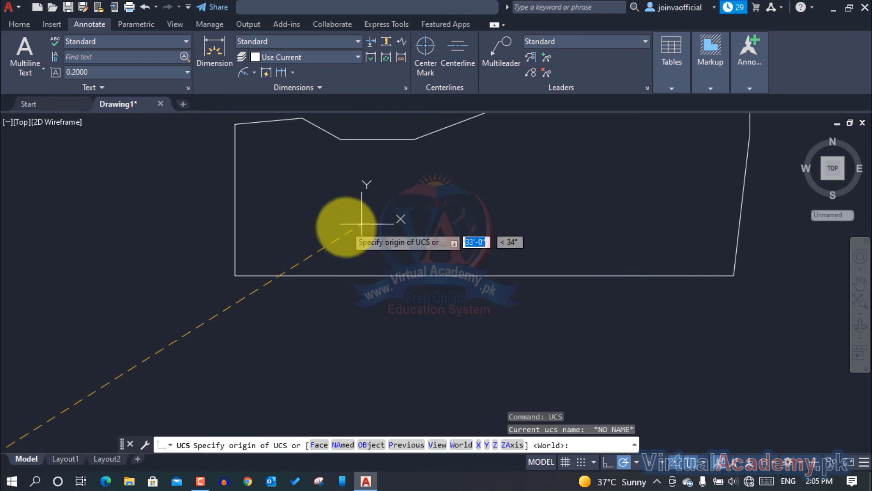
left_click(235, 275)
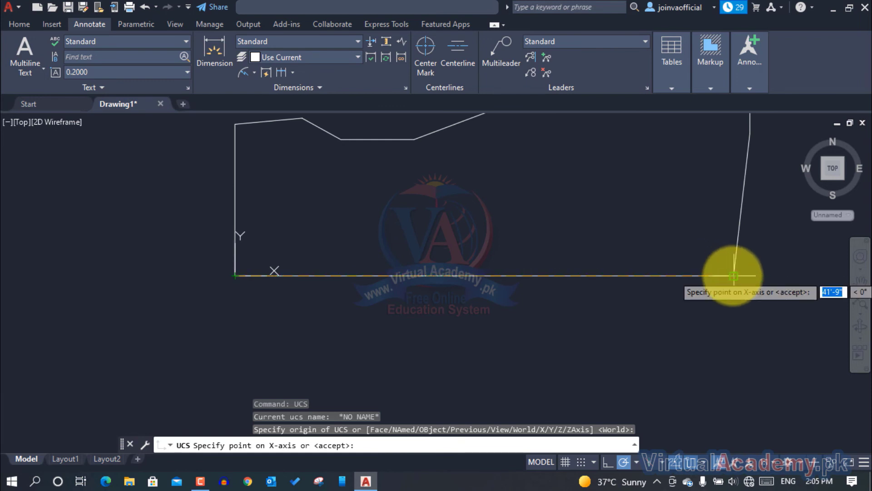
left_click(733, 275)
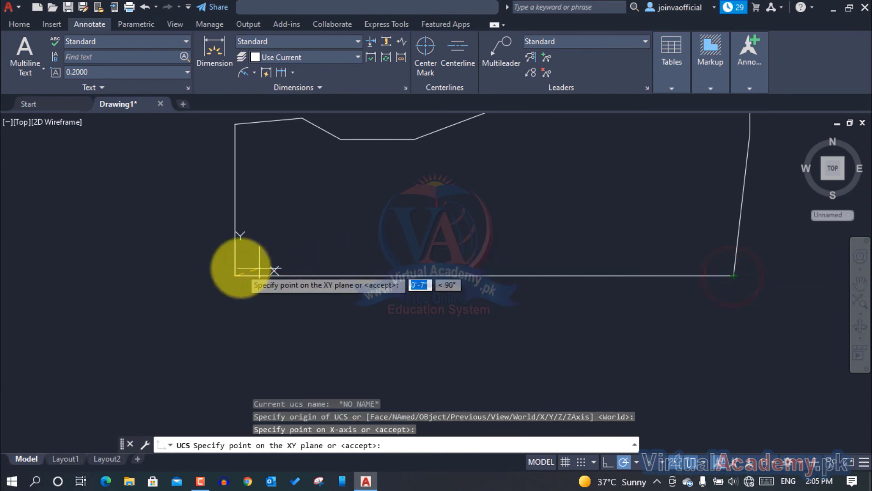
left_click(235, 124)
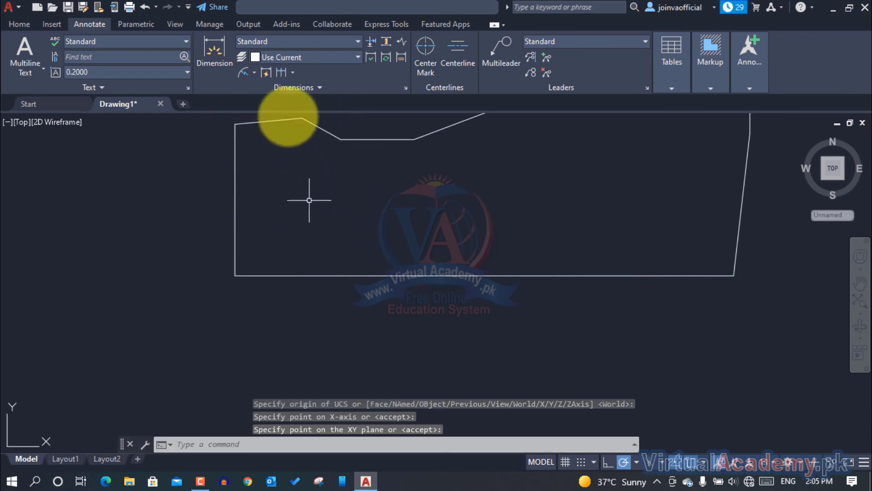
Step: Add a Y ordinate dimension at the outline's lower-left corner, with a short jogged leader ending just below and to its left
left_click(254, 72)
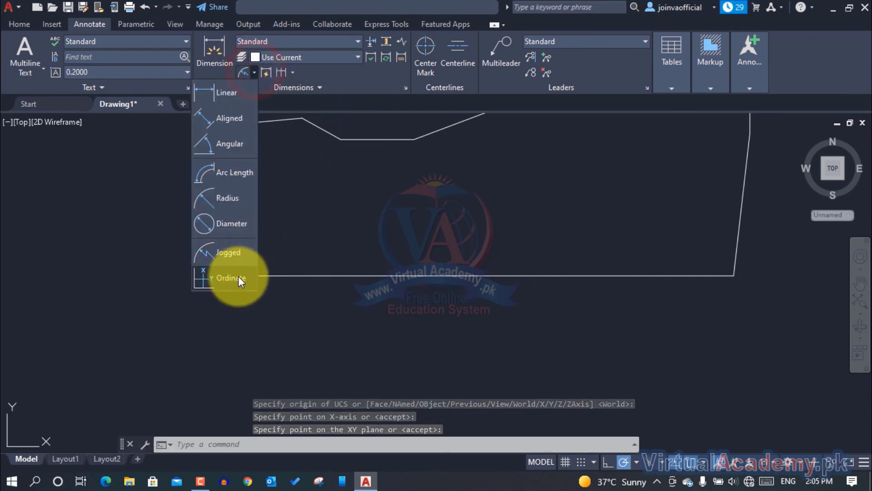
left_click(238, 277)
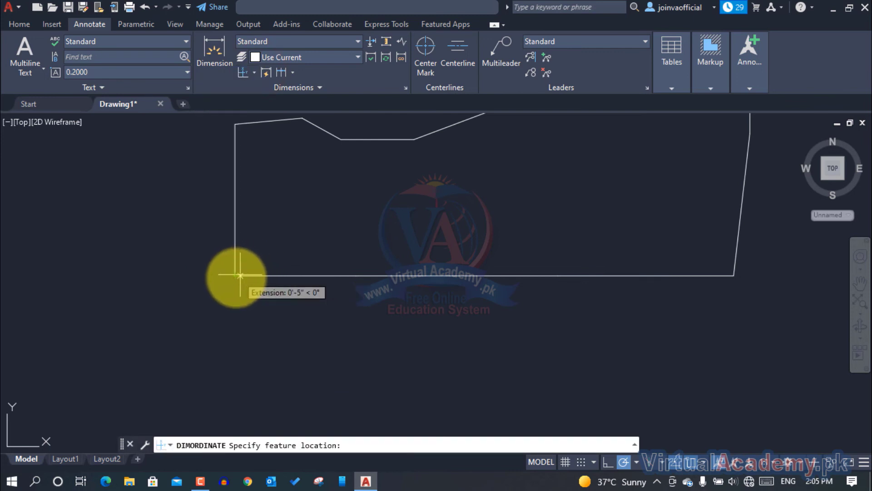
left_click(235, 276)
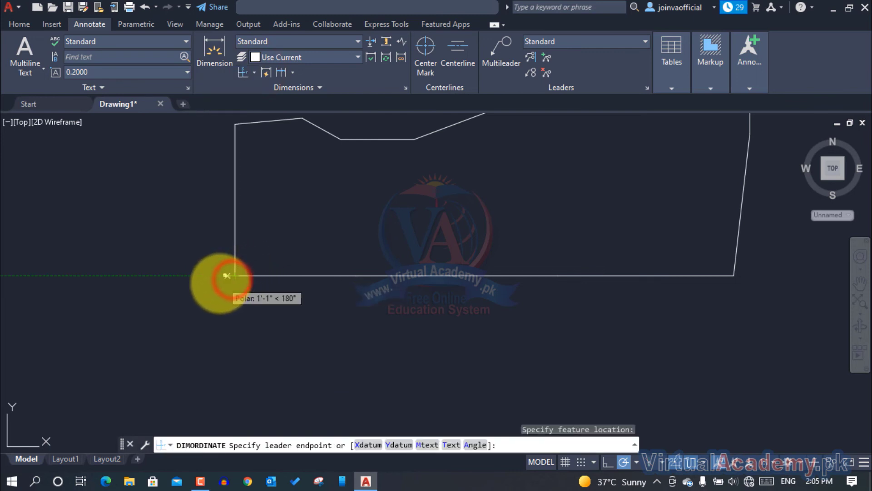
left_click(217, 285)
scroll(217, 285, "up", 6)
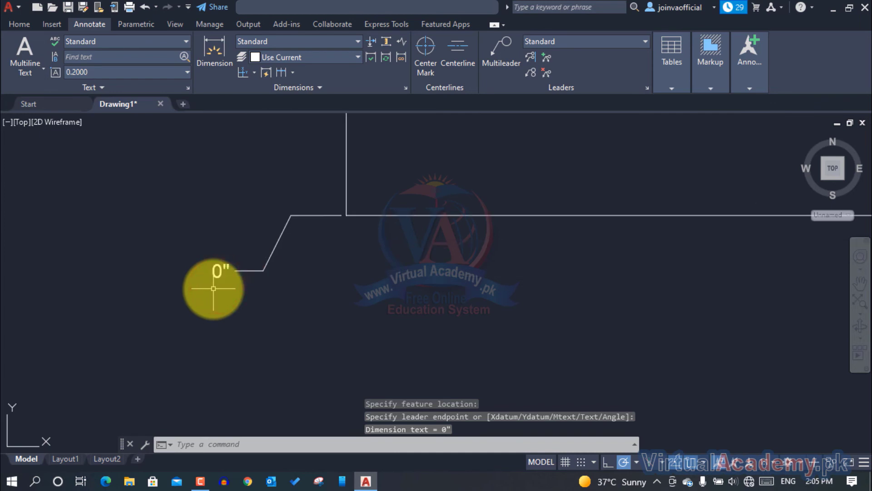
scroll(230, 269, "down", 4)
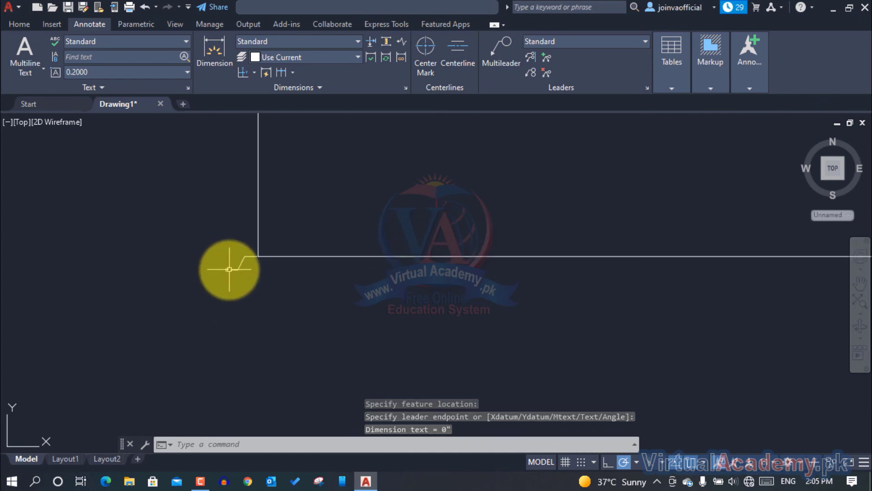
scroll(240, 302, "down", 4)
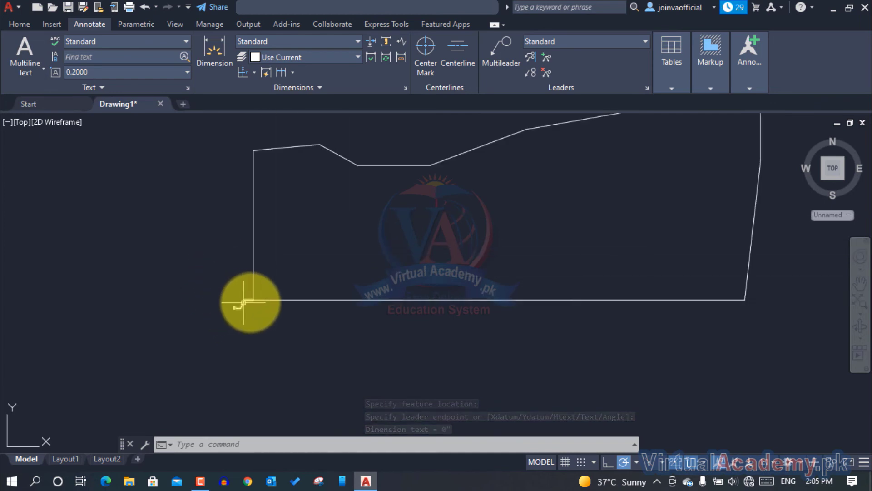
Step: Add an X ordinate dimension from the outline's lower-left corner, running the leader along the left edge to the upper-left corner
left_click(254, 300)
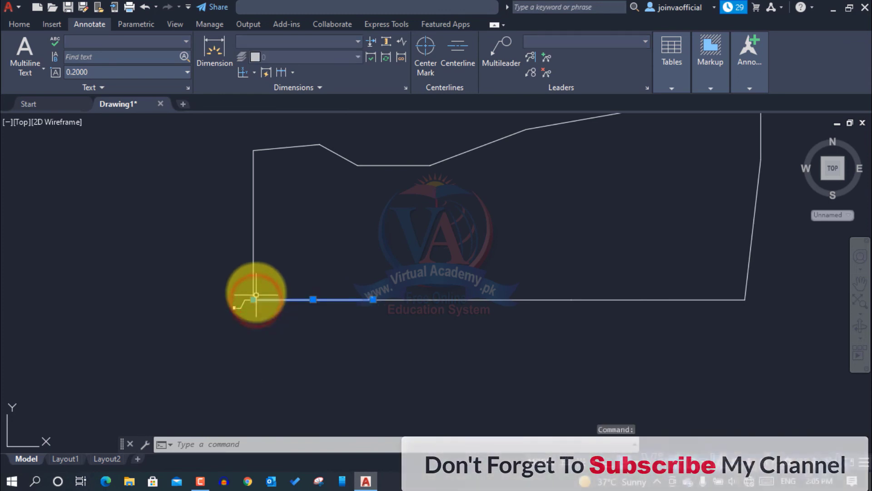
key("Return")
left_click(254, 299)
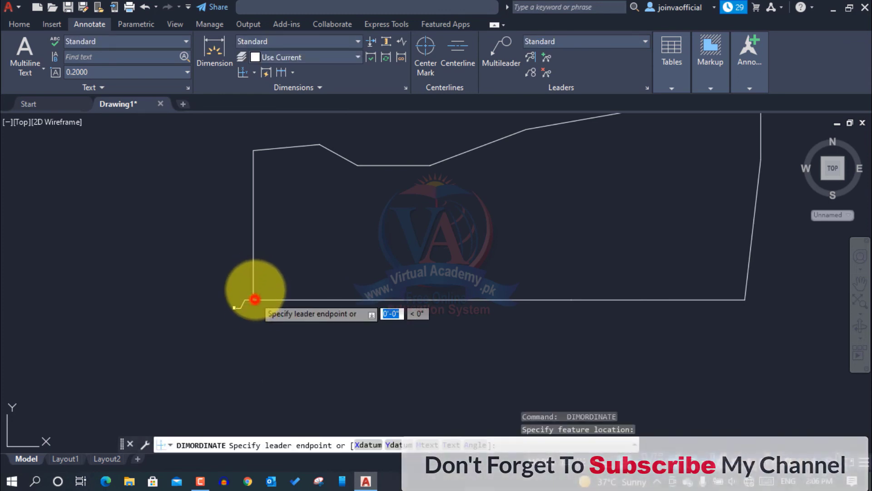
left_click(253, 149)
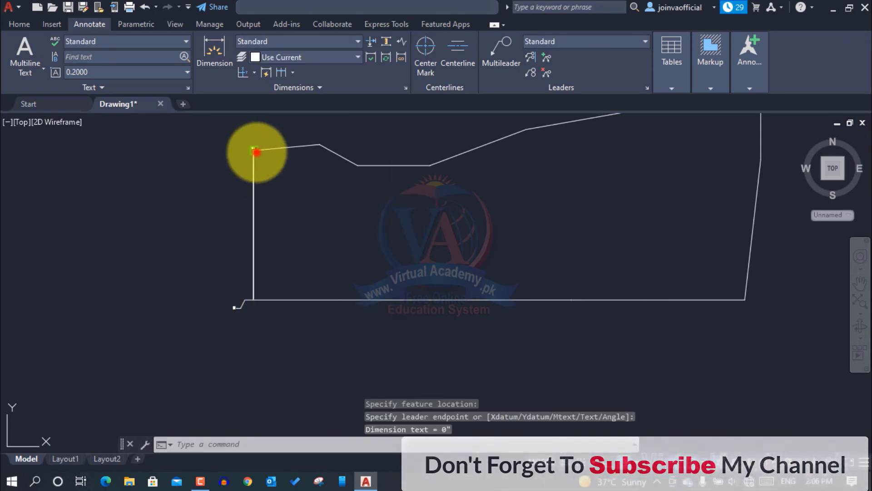
scroll(253, 144, "up", 2)
scroll(254, 148, "down", 5)
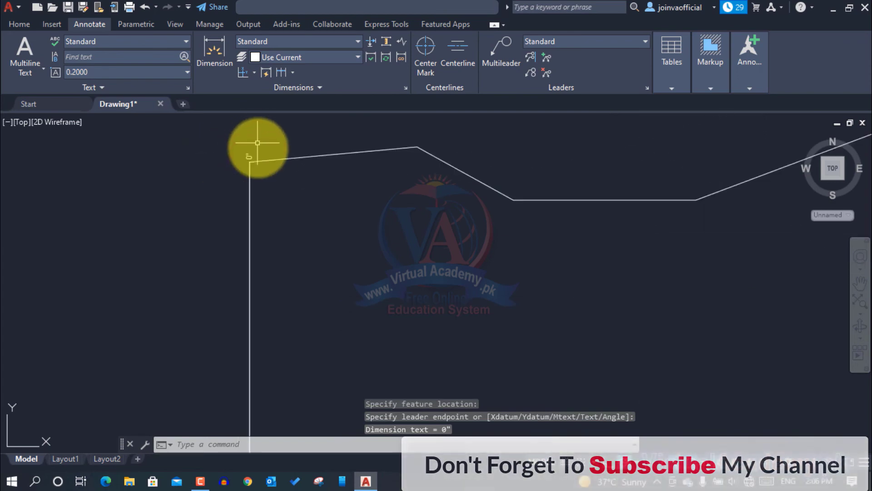
scroll(258, 204, "up", 5)
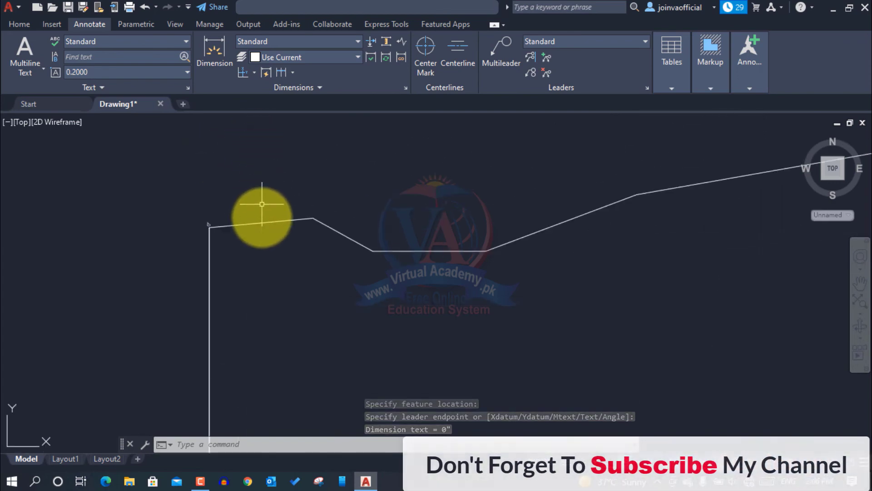
Step: Add a Y ordinate dimension at the peak before the top edge's dip, with the jogged leader going up and to the right
key("Return")
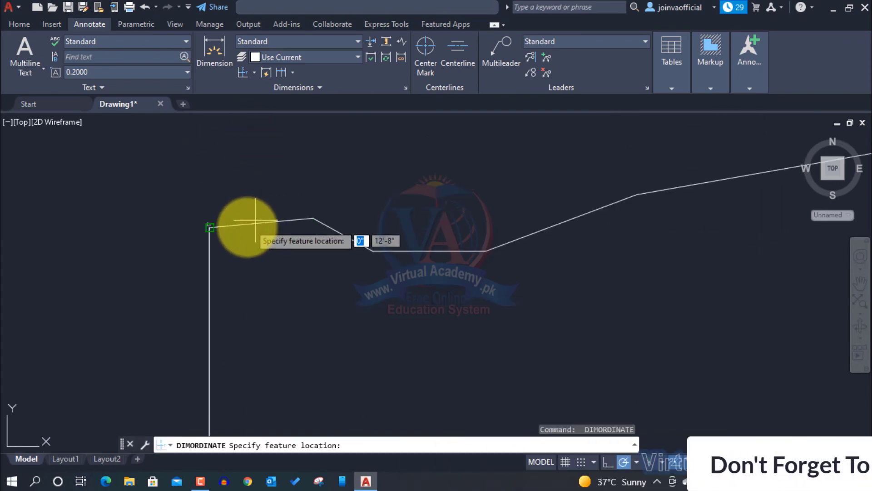
left_click(312, 220)
left_click(337, 196)
Step: Add an X ordinate dimension at the left end of the dip's flat bottom, with the leader rising up and to the right
key("Return")
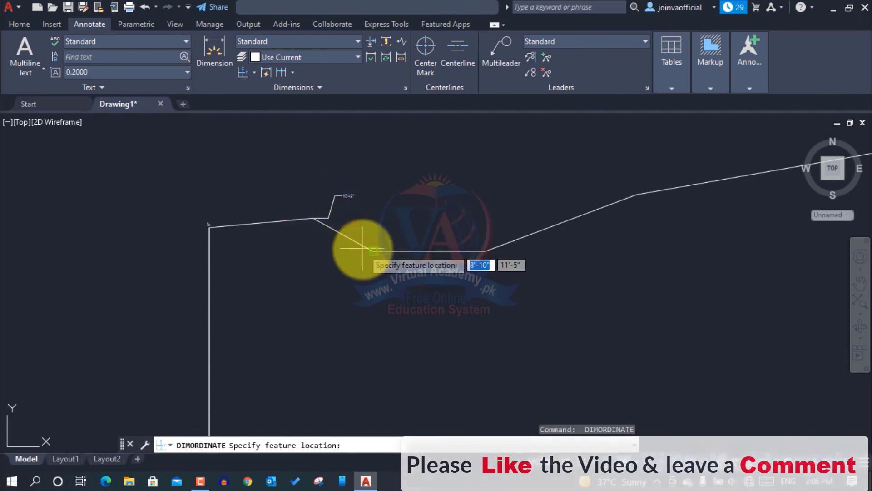
left_click(372, 249)
left_click(407, 194)
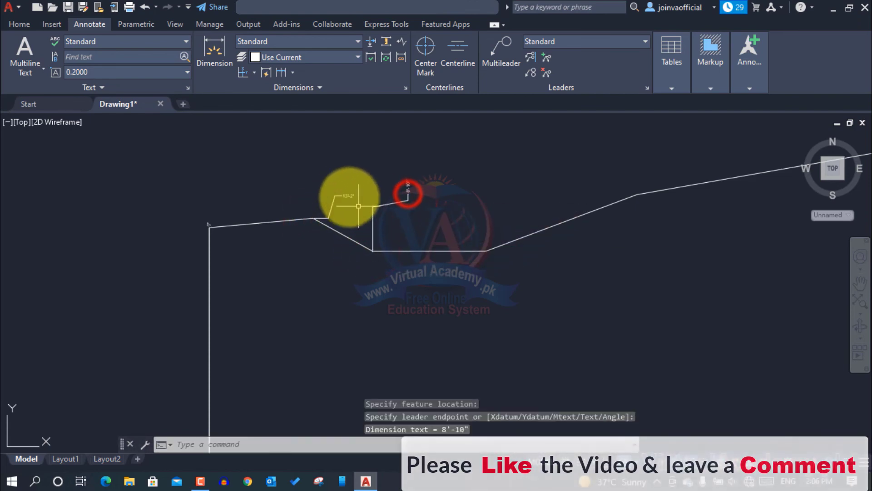
scroll(358, 206, "up", 5)
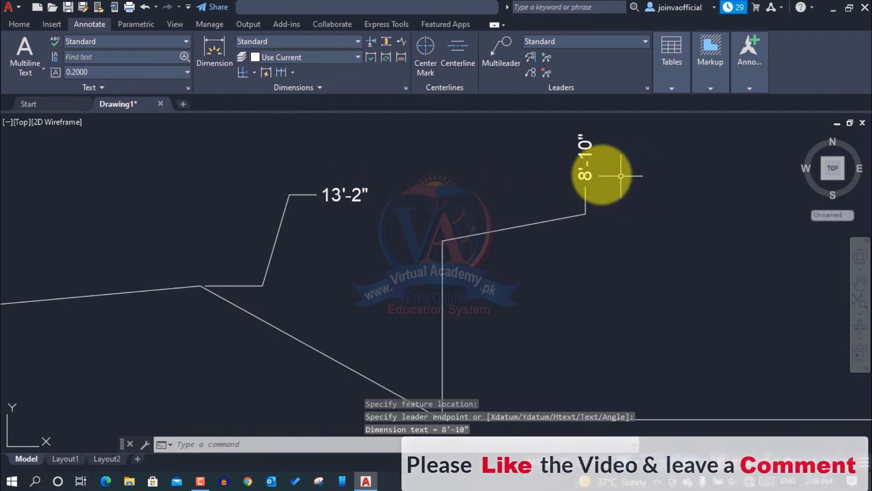
scroll(584, 174, "down", 2)
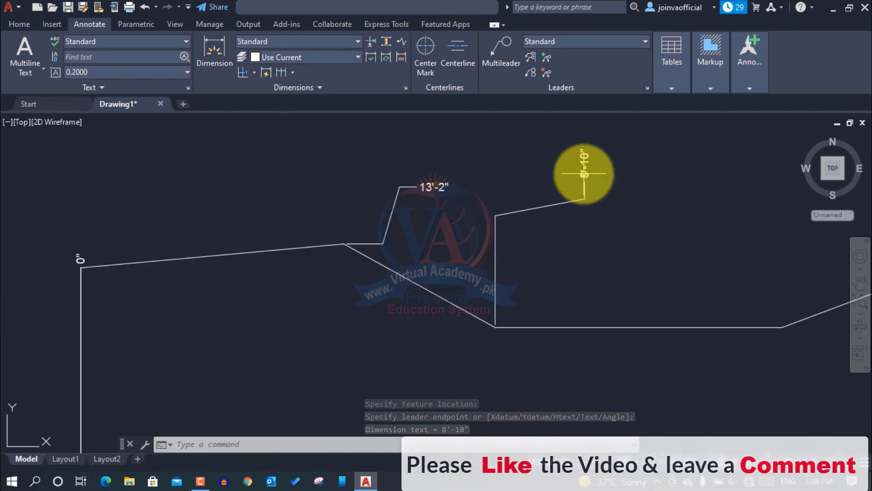
Step: Add an X ordinate dimension at the right end of the dip's flat bottom, with the leader rising up and slightly left
middle_click_drag(525, 189, 360, 194)
key("Return")
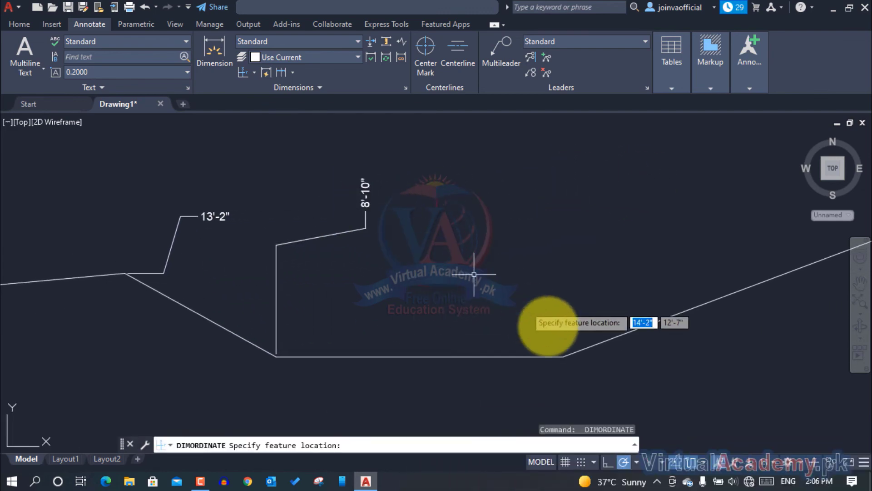
left_click(563, 356)
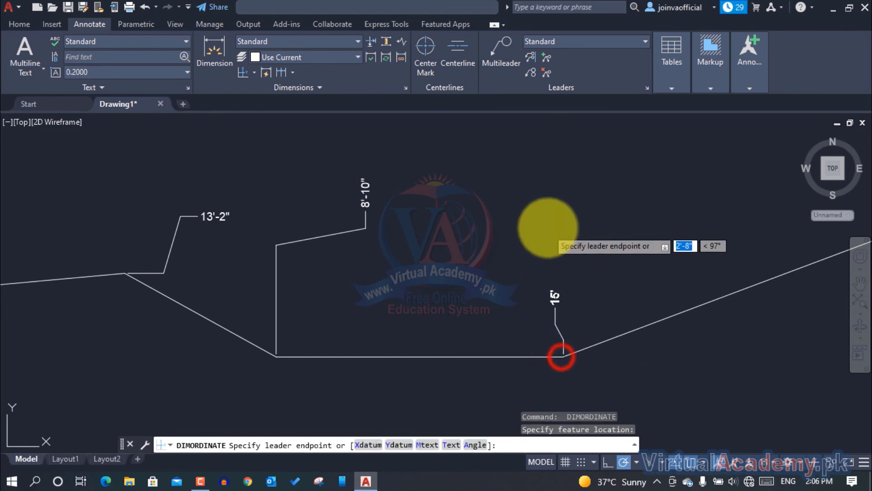
left_click(547, 226)
scroll(636, 253, "down", 6)
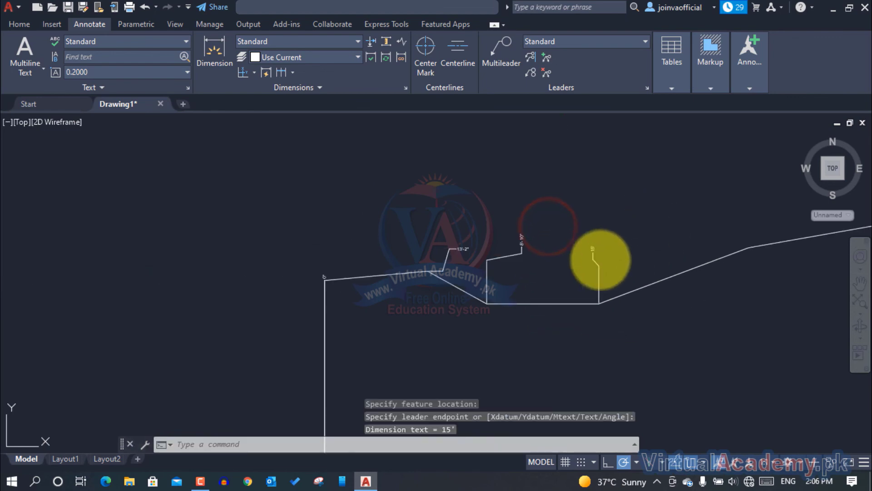
Step: Add an X ordinate dimension at the bend in the rising top edge right of the dip, with the leader running upward
mouse_move(474, 317)
middle_mouse_down()
mouse_move(487, 271)
mouse_move(399, 282)
middle_mouse_up()
key("Return")
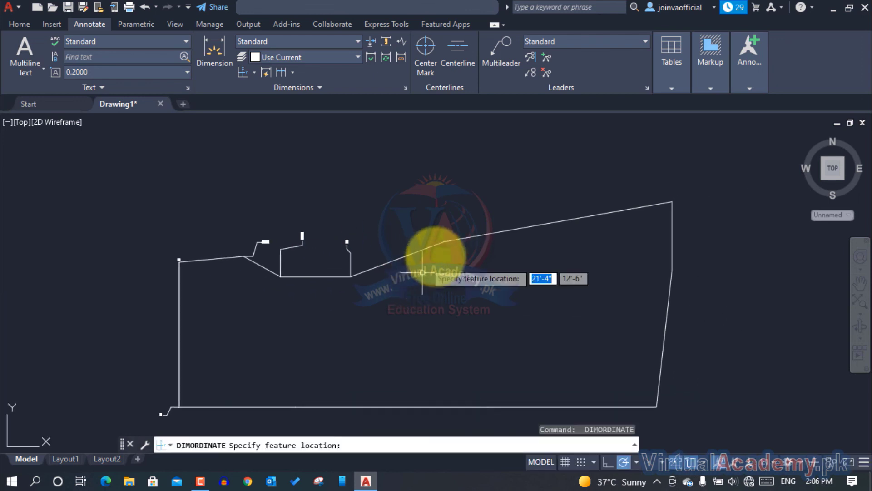
left_click(445, 239)
left_click(444, 202)
scroll(446, 200, "up", 4)
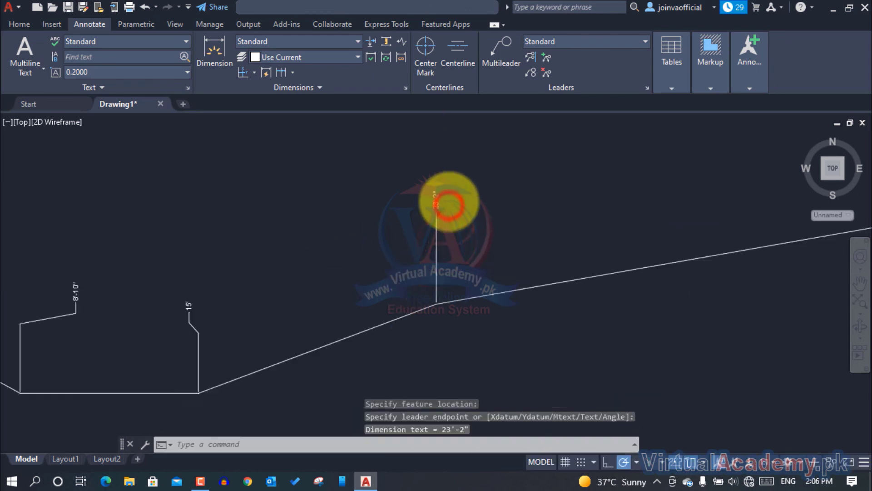
scroll(449, 200, "down", 4)
scroll(449, 200, "down", 3)
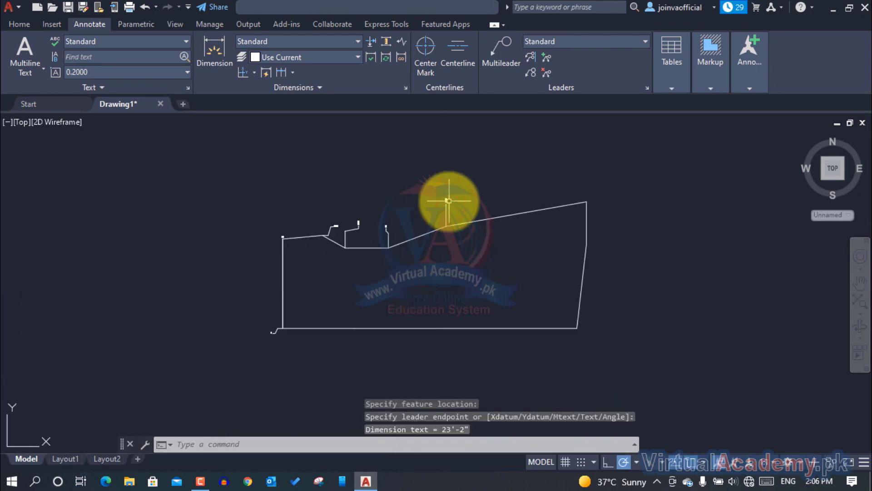
Step: Add a Y ordinate dimension at the outline's lower-left corner, running the leader about a third of the way along the bottom edge
scroll(277, 234, "up", 5)
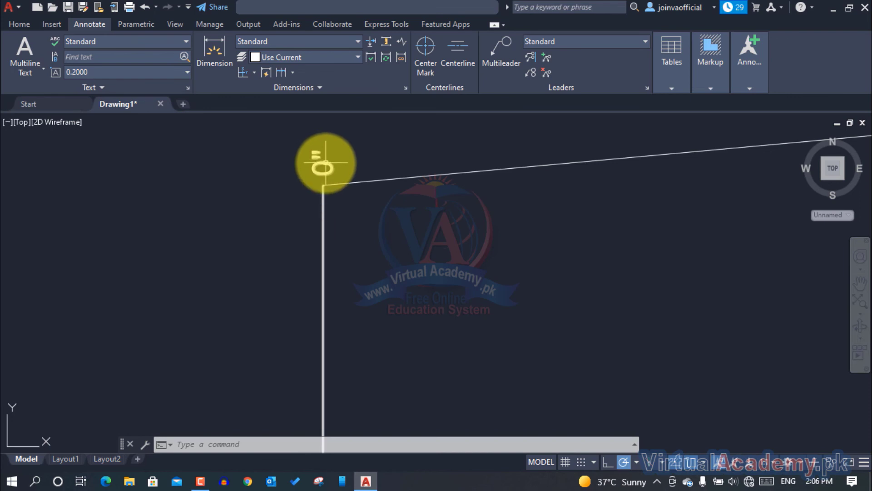
scroll(323, 163, "down", 5)
scroll(345, 234, "down", 6)
middle_click_drag(345, 238, 184, 244)
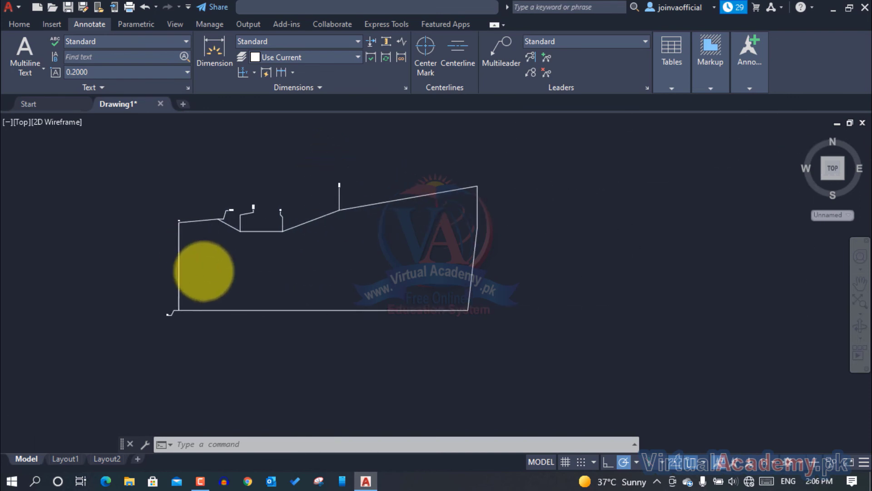
key("Return")
scroll(186, 310, "up", 2)
scroll(180, 311, "up", 2)
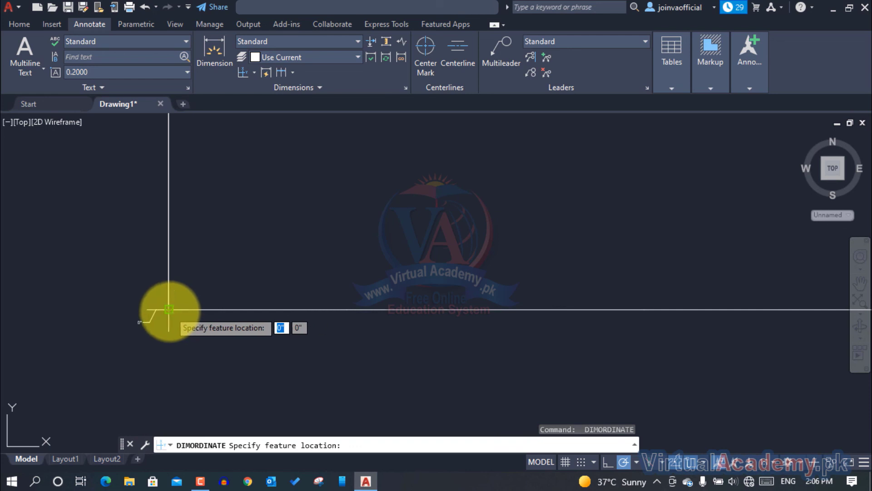
left_click(168, 309)
left_click(427, 309)
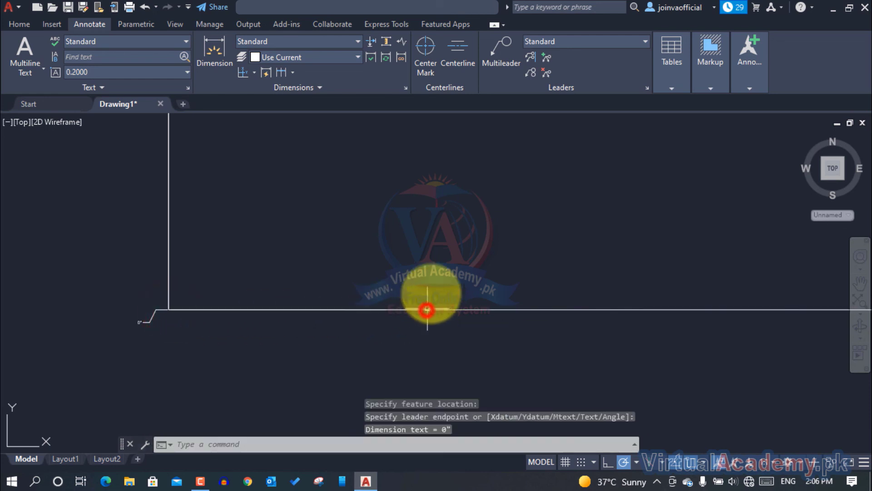
scroll(441, 318, "up", 5)
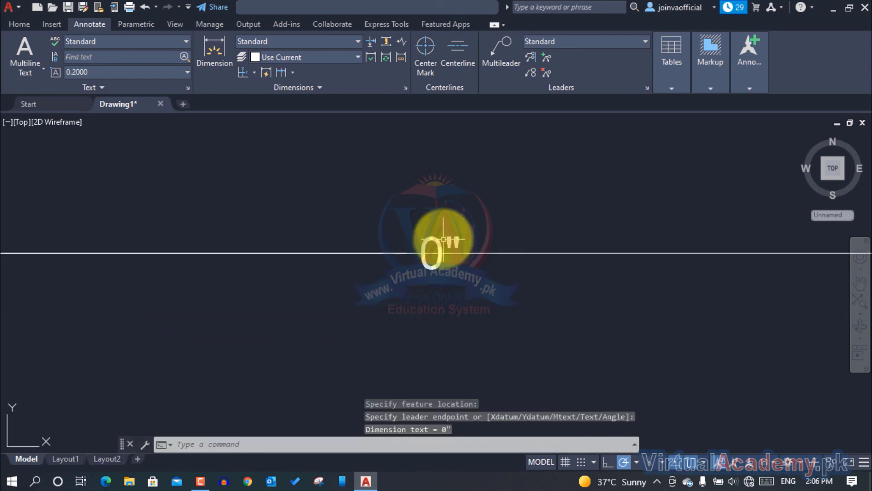
scroll(444, 239, "down", 5)
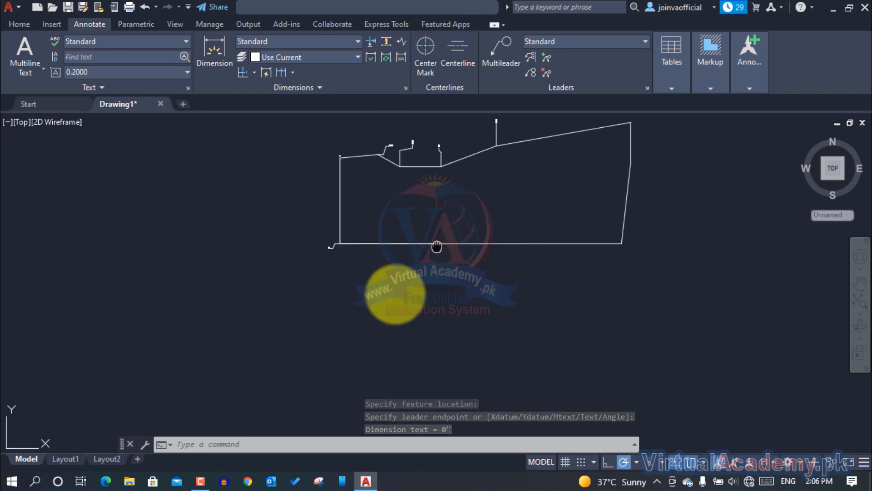
Step: Erase the whole outline together with all its ordinate dimensions
middle_click_drag(436, 247, 372, 310)
scroll(325, 204, "up", 4)
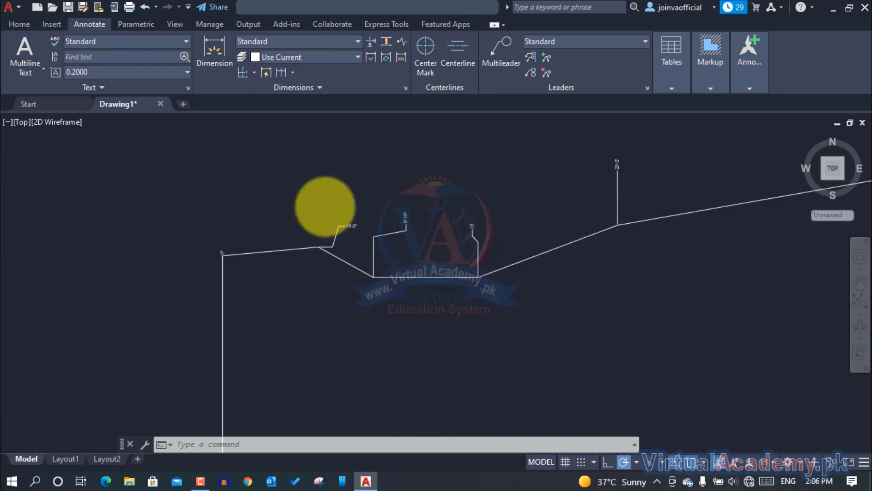
scroll(325, 207, "down", 5)
left_click(584, 157)
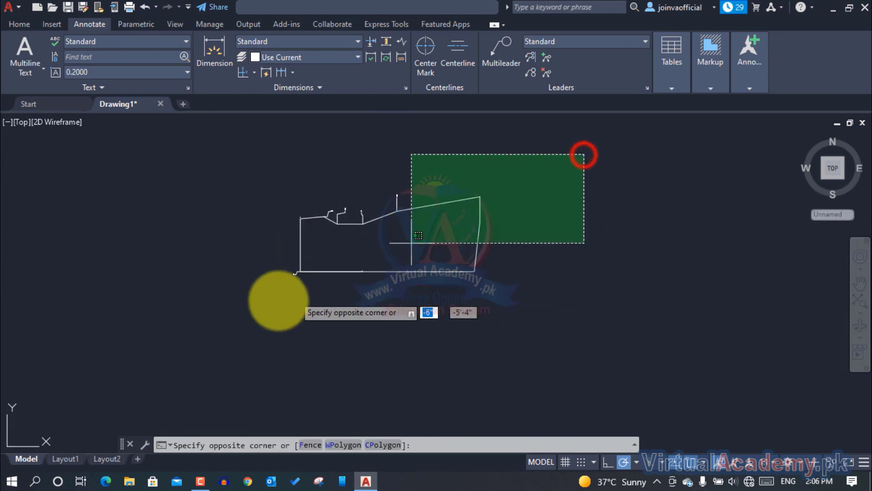
left_click(237, 325)
key("Delete")
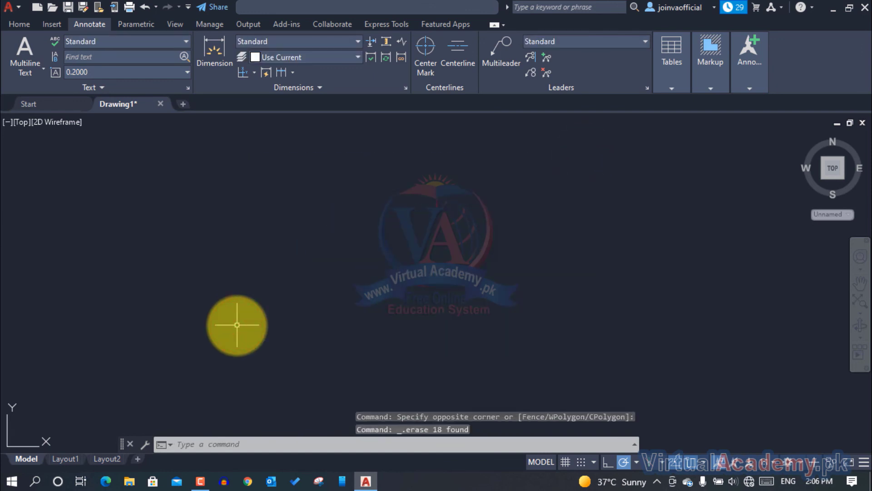
key("Escape")
key("Escape")
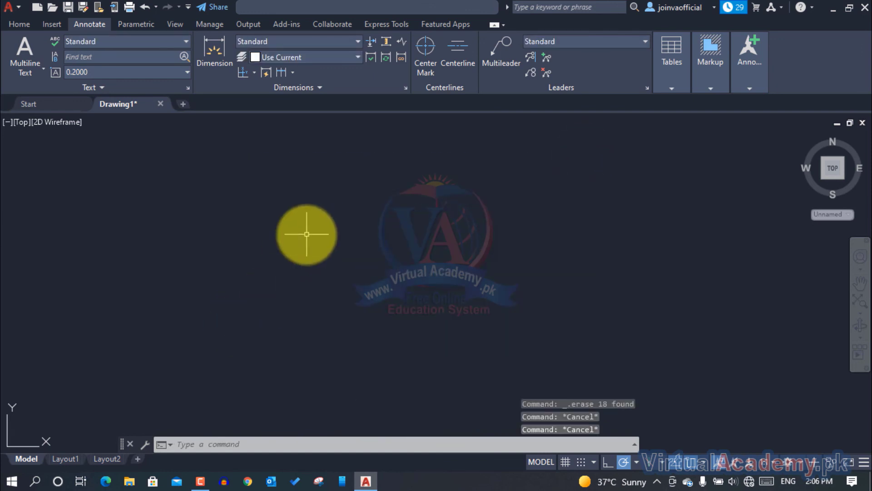